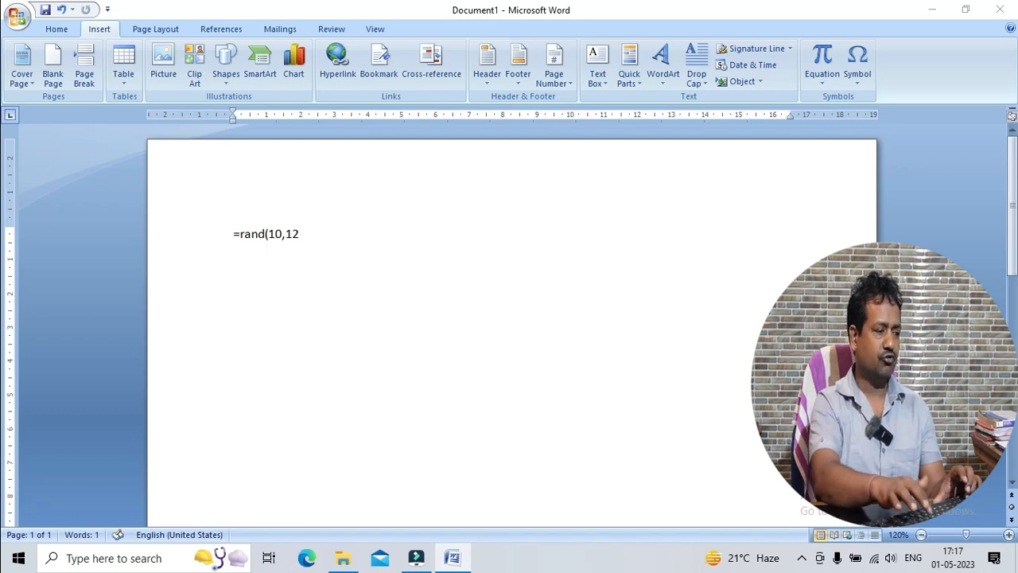
Generate sample body text in the blank document with the formula =rand(10,12) and return to the document's beginning
key("Return")
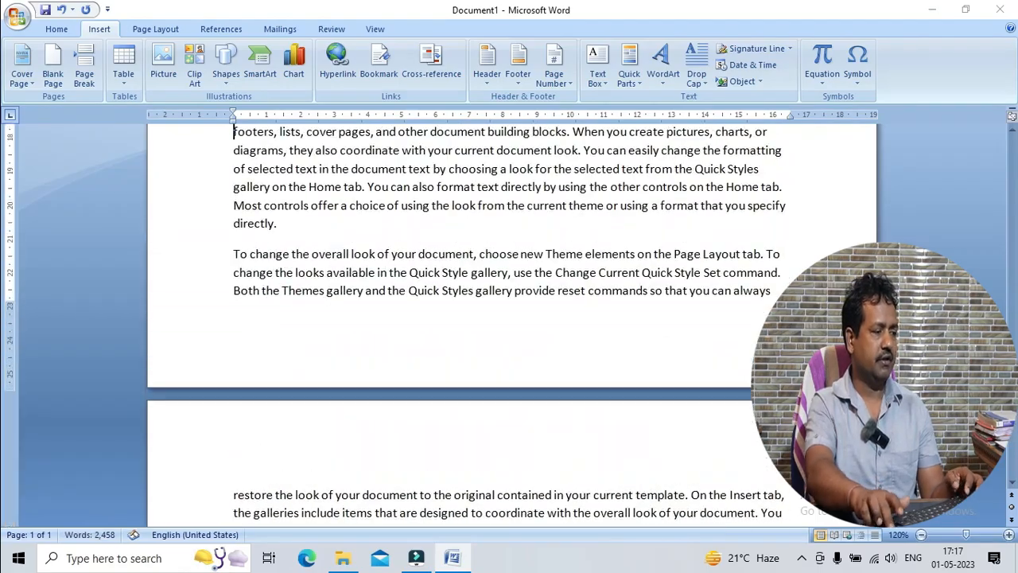
key("Page_Up")
key("Page_Up")
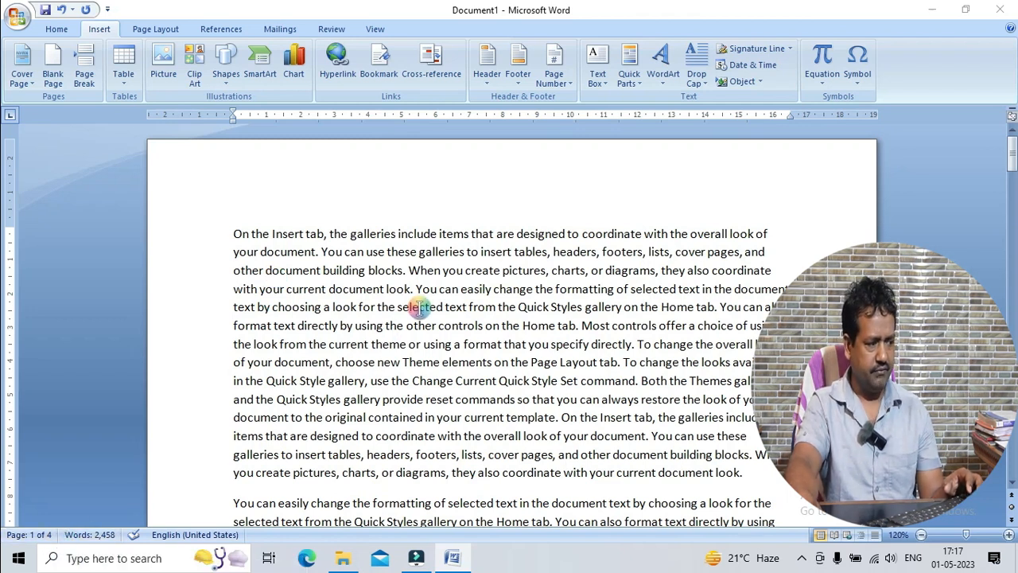
Look through the generated sample text across all pages of the document
scroll(419, 310, "down", 10)
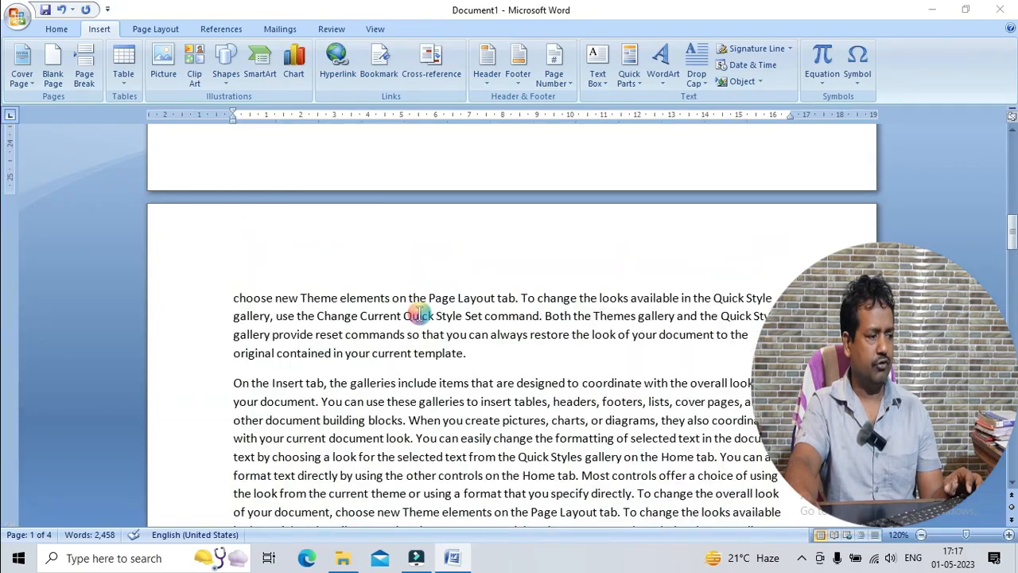
scroll(419, 315, "down", 10)
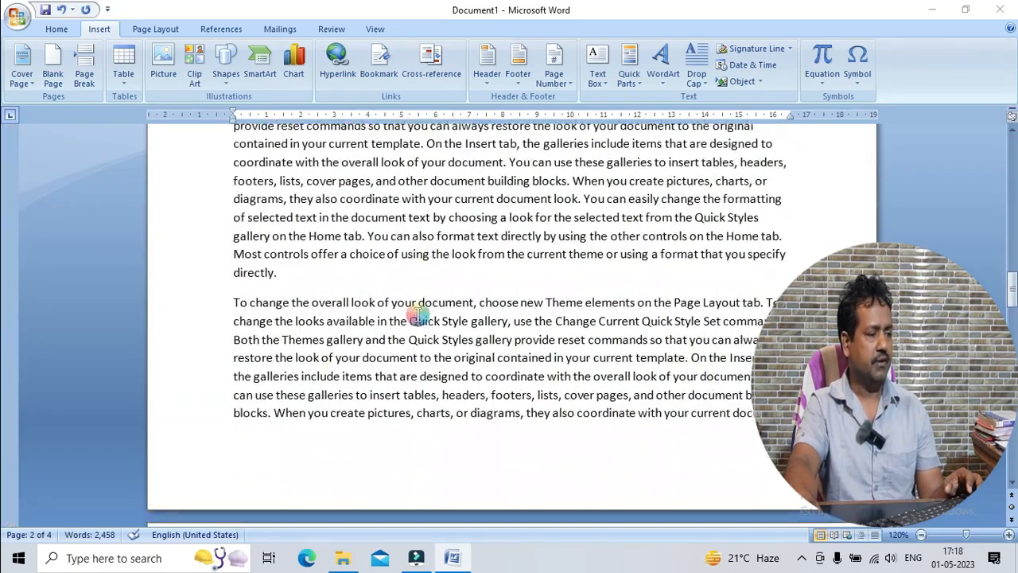
scroll(419, 327, "down", 10)
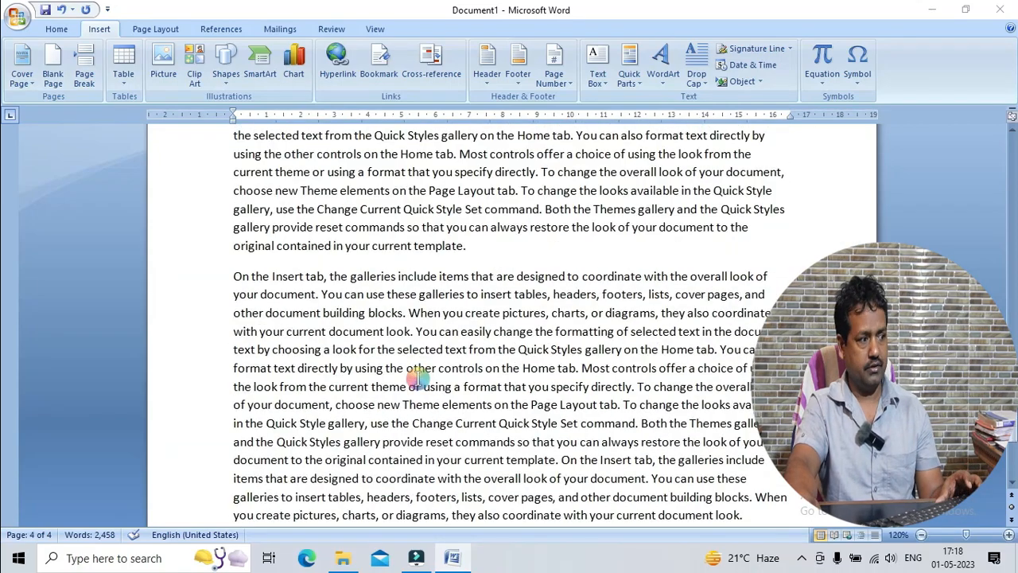
scroll(417, 380, "up", 10)
scroll(418, 380, "up", 10)
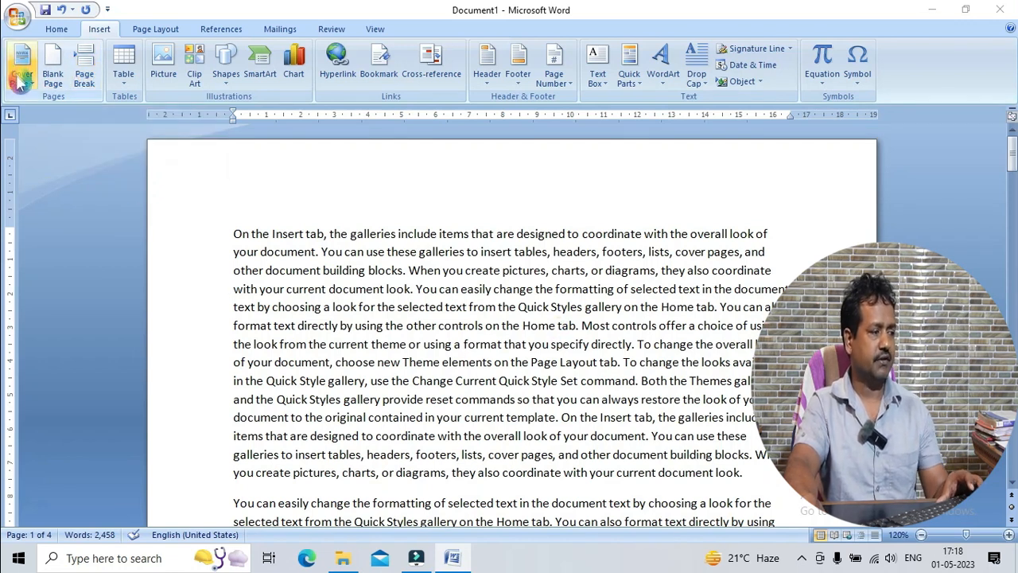
scroll(426, 270, "down", 5)
scroll(420, 268, "up", 5)
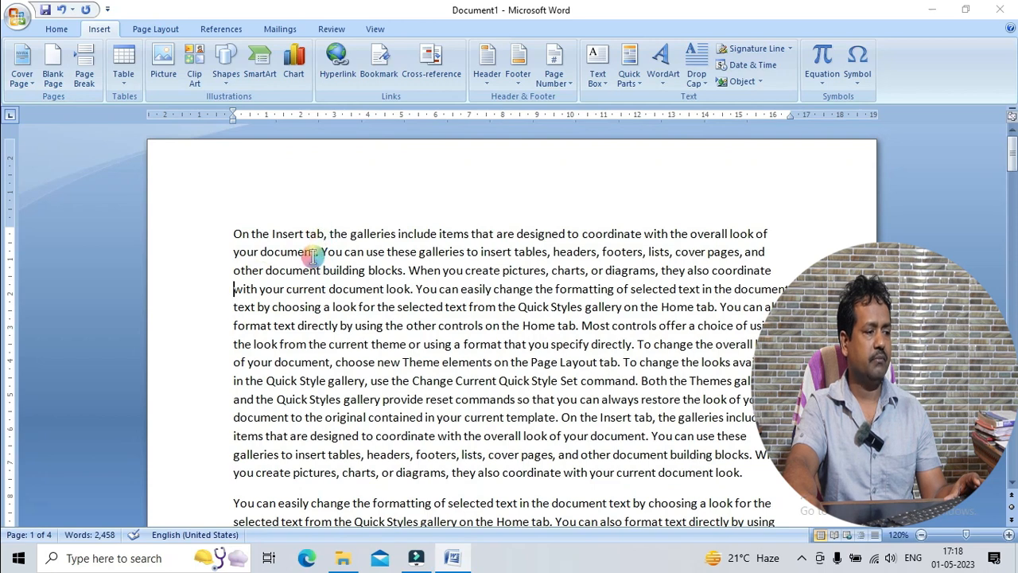
scroll(313, 256, "down", 8)
scroll(310, 254, "up", 8)
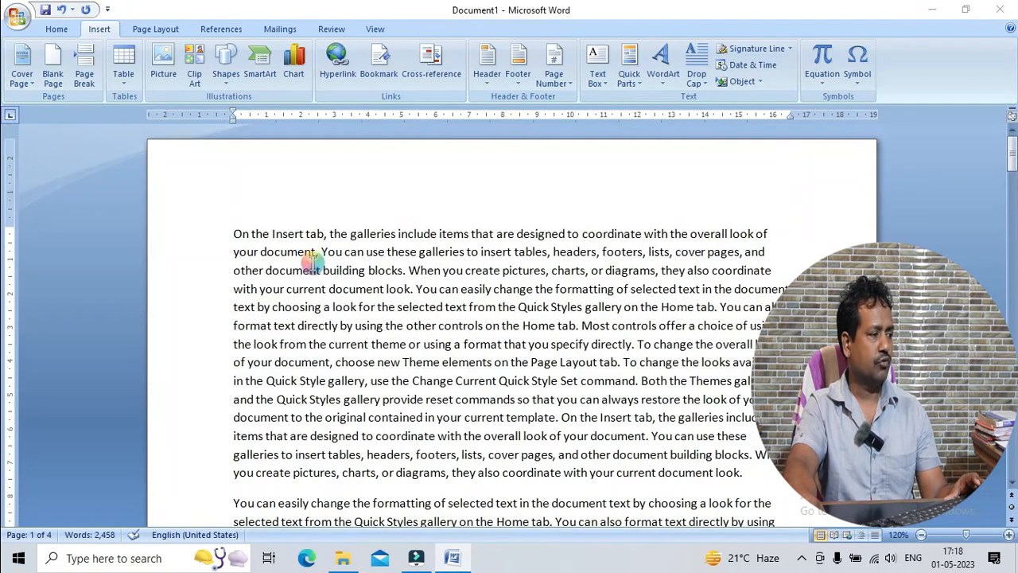
Insert the built-in Annual cover page in front of the sample text
left_click(22, 75)
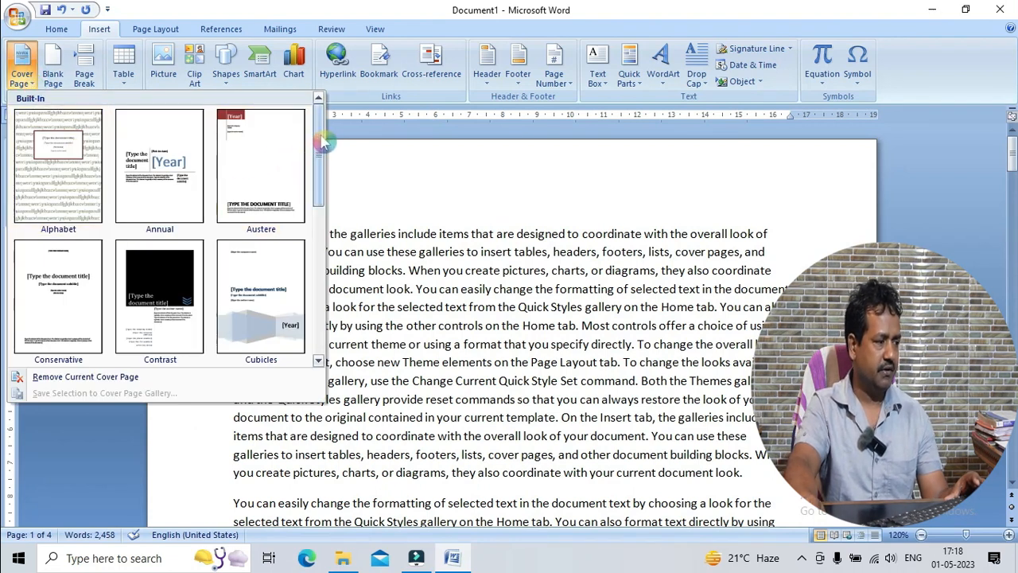
scroll(318, 198, "down", 3)
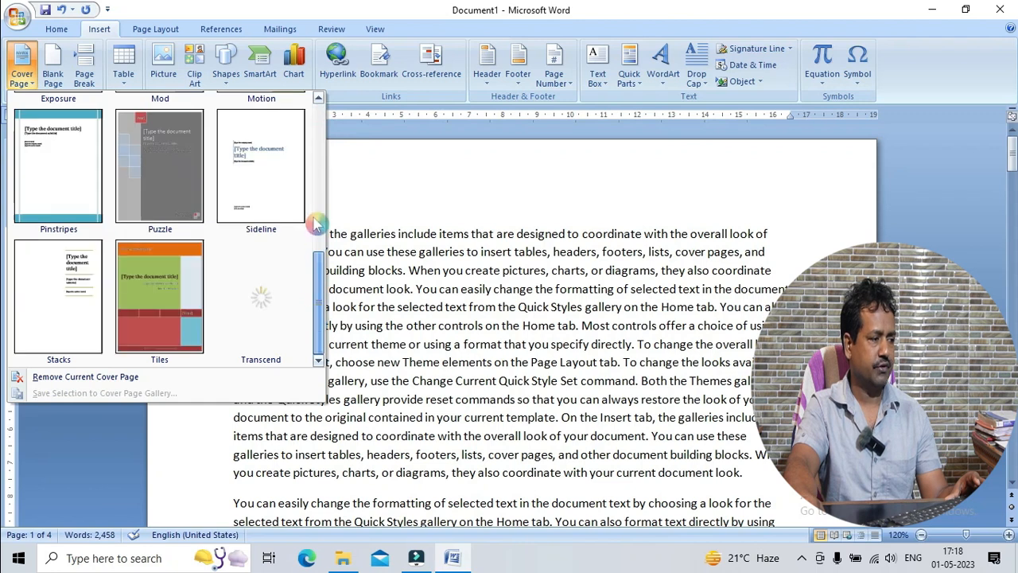
scroll(315, 198, "up", 3)
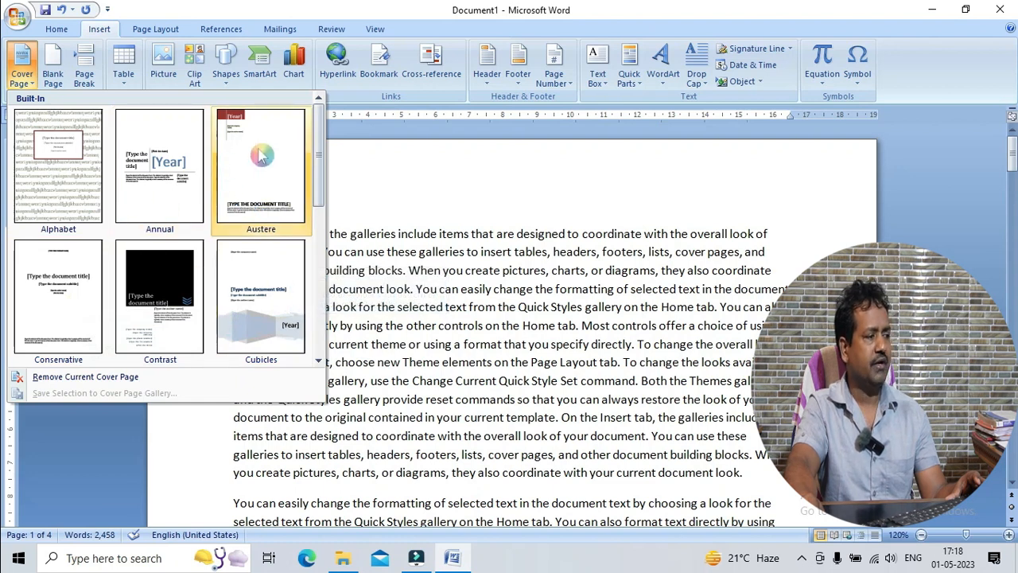
scroll(300, 193, "down", 3)
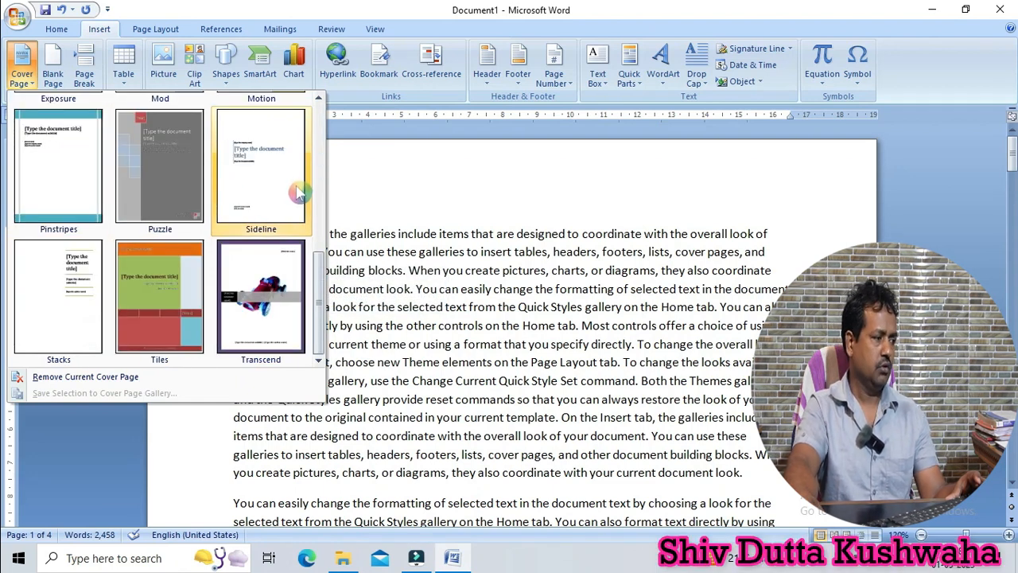
scroll(300, 192, "up", 3)
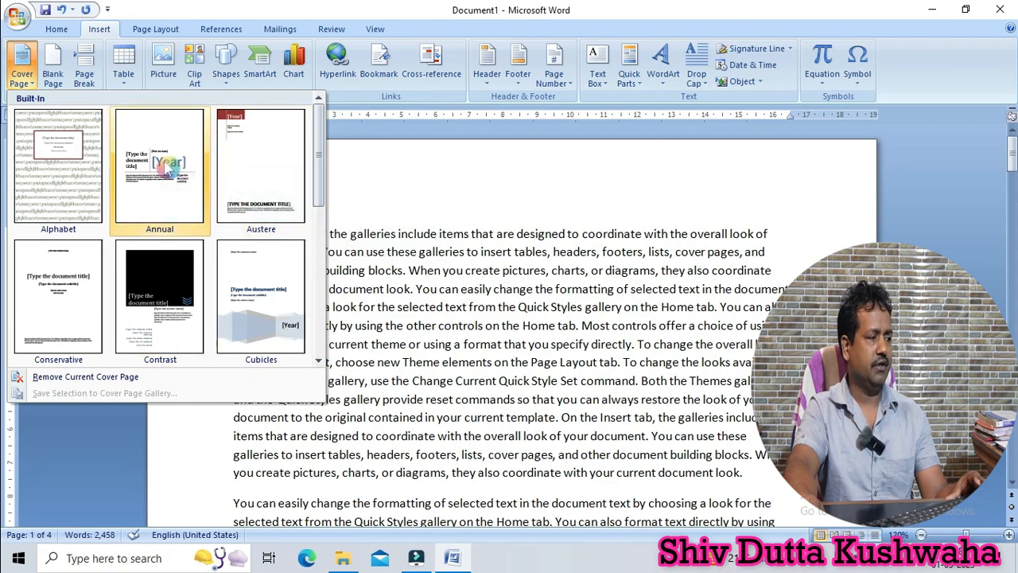
left_click(169, 163)
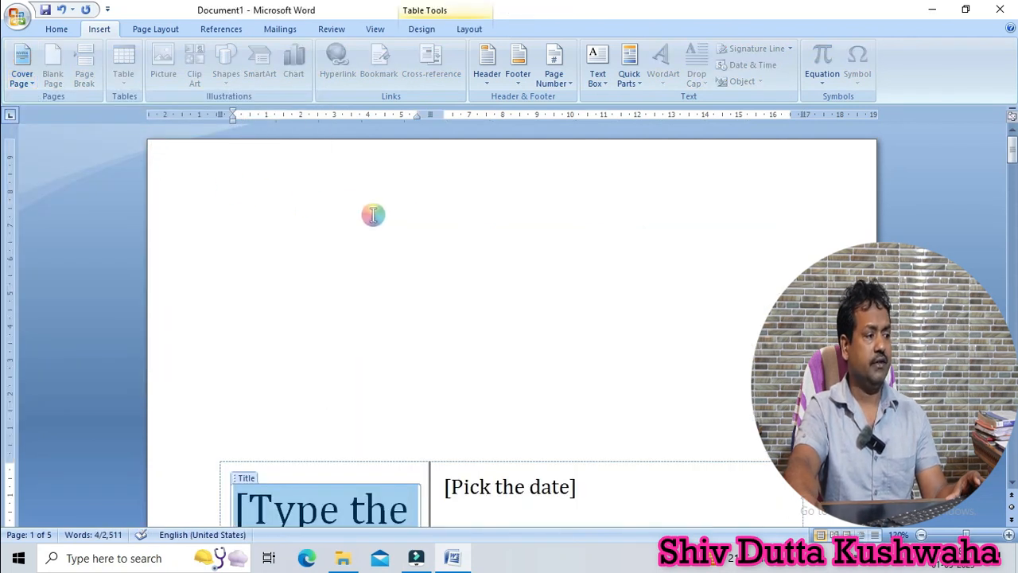
Examine the cover page's layout and its title, date, year, abstract and subtitle placeholders
scroll(437, 258, "down", 3)
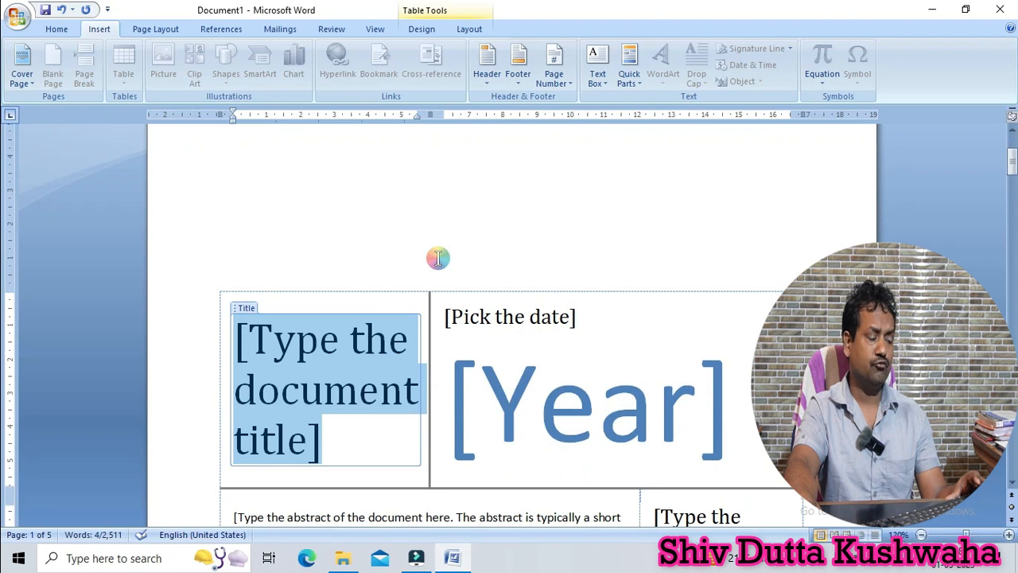
scroll(437, 258, "down", 3)
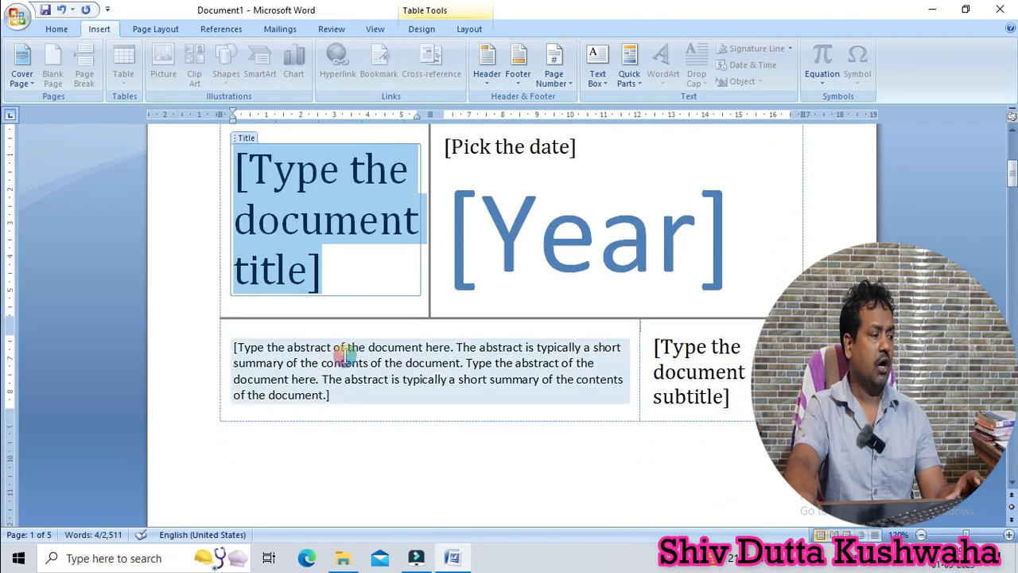
scroll(270, 395, "down", 2)
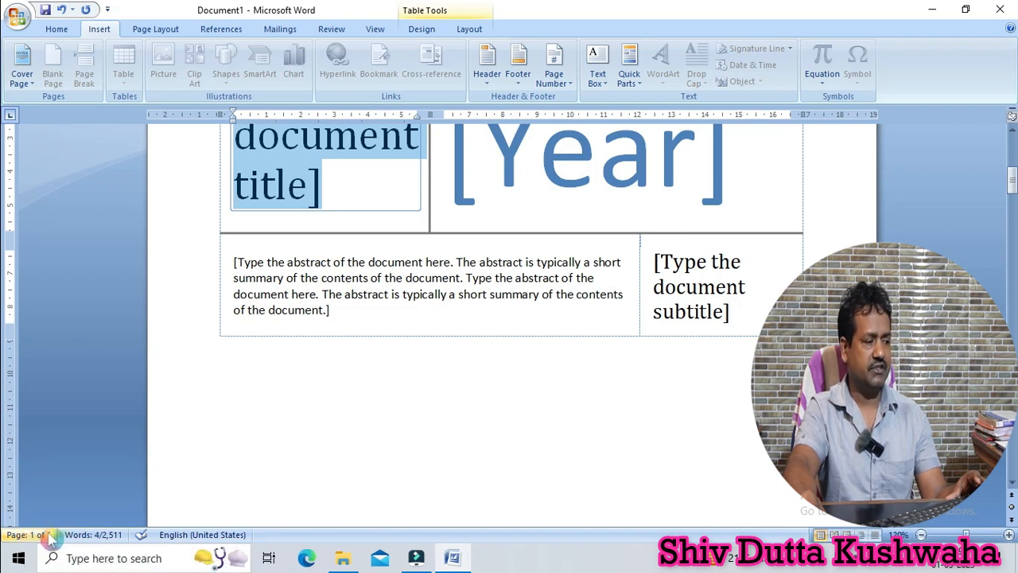
scroll(419, 291, "down", 9)
scroll(421, 291, "up", 12)
scroll(420, 291, "up", 4)
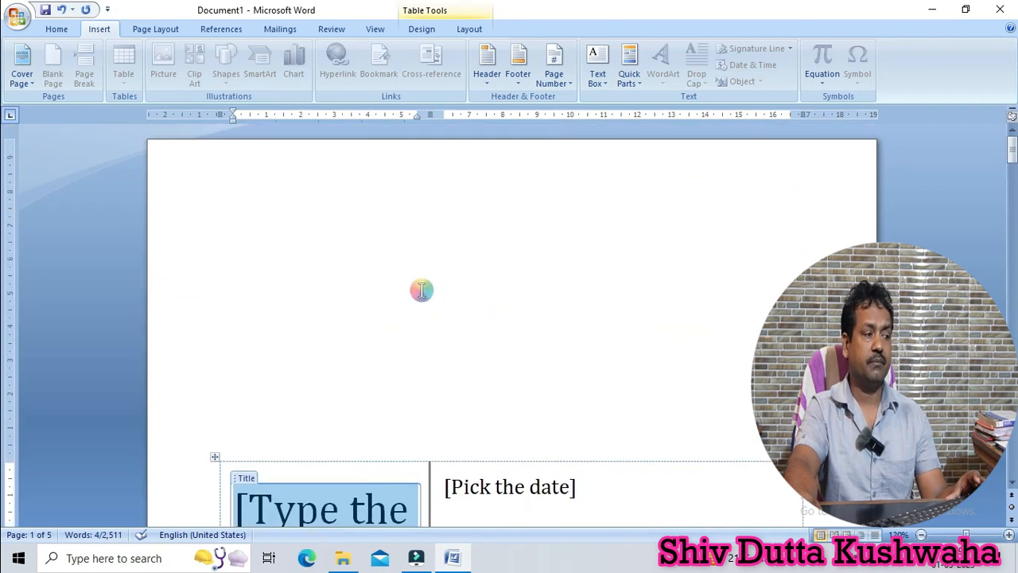
scroll(421, 291, "down", 6)
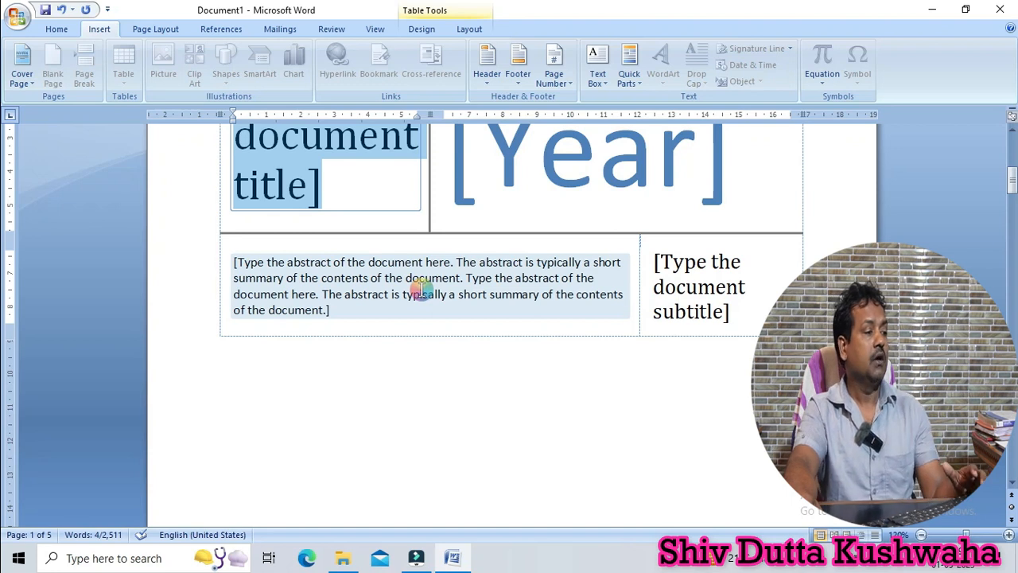
scroll(420, 291, "down", 2)
scroll(421, 293, "up", 4)
scroll(422, 293, "up", 4)
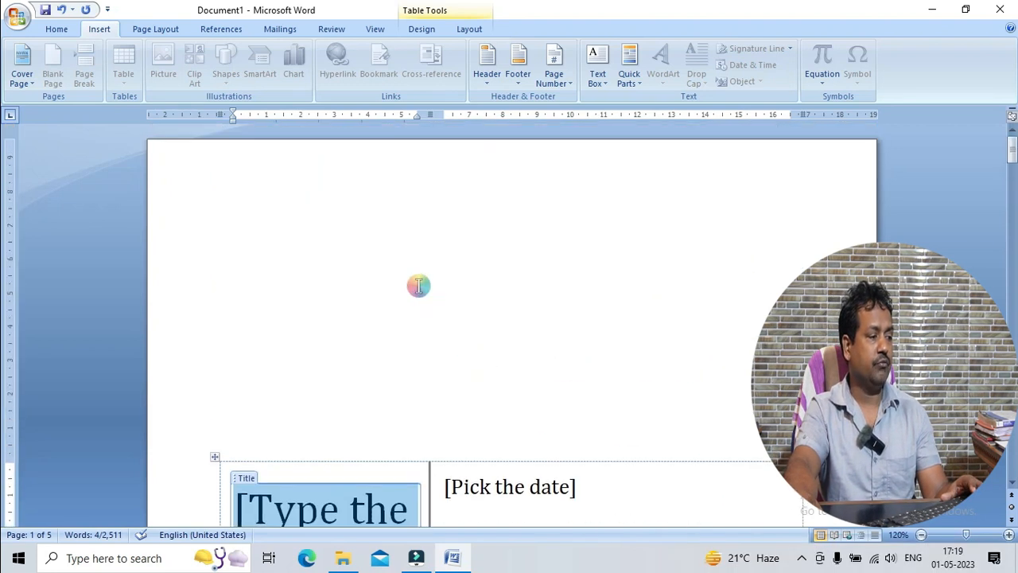
scroll(419, 288, "down", 3)
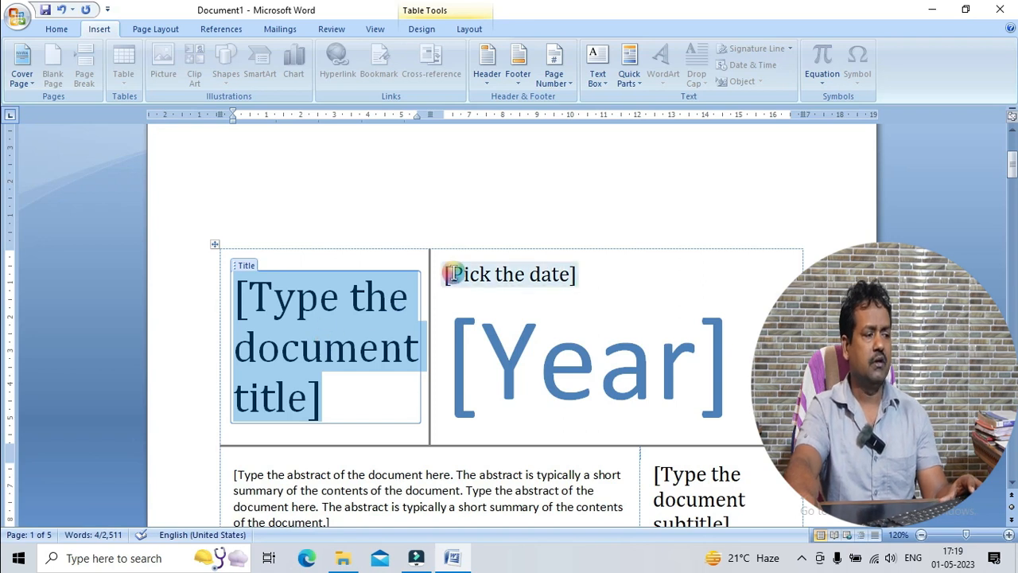
scroll(564, 358, "down", 2)
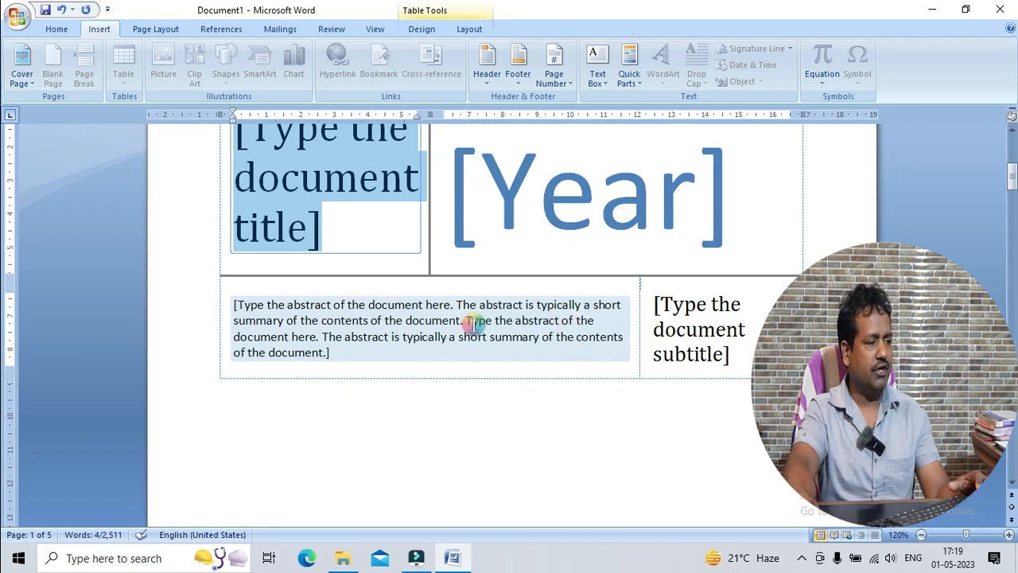
scroll(468, 323, "up", 3)
scroll(473, 324, "down", 2)
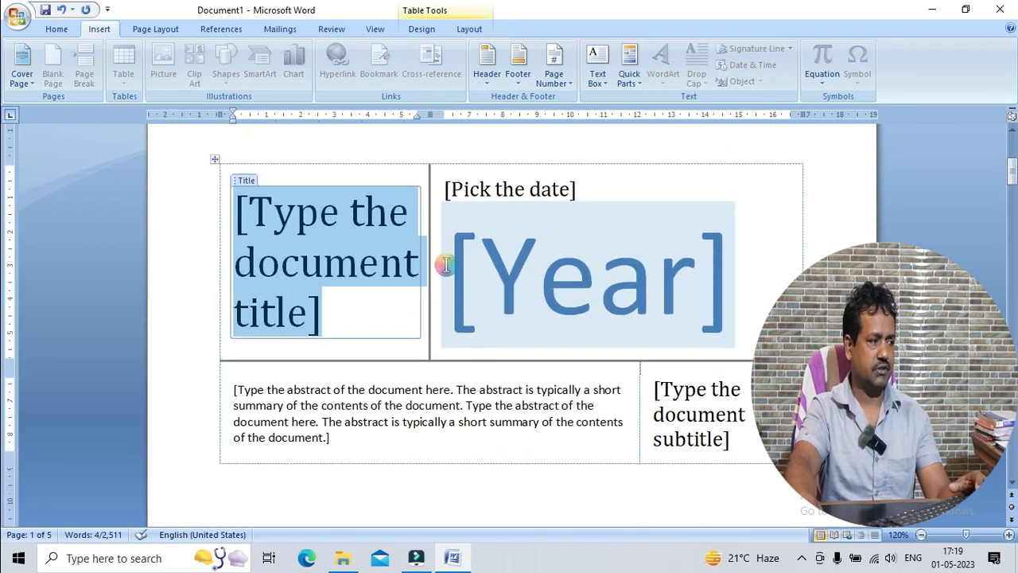
Set the cover page's date to May 2, 2023
left_click(541, 192)
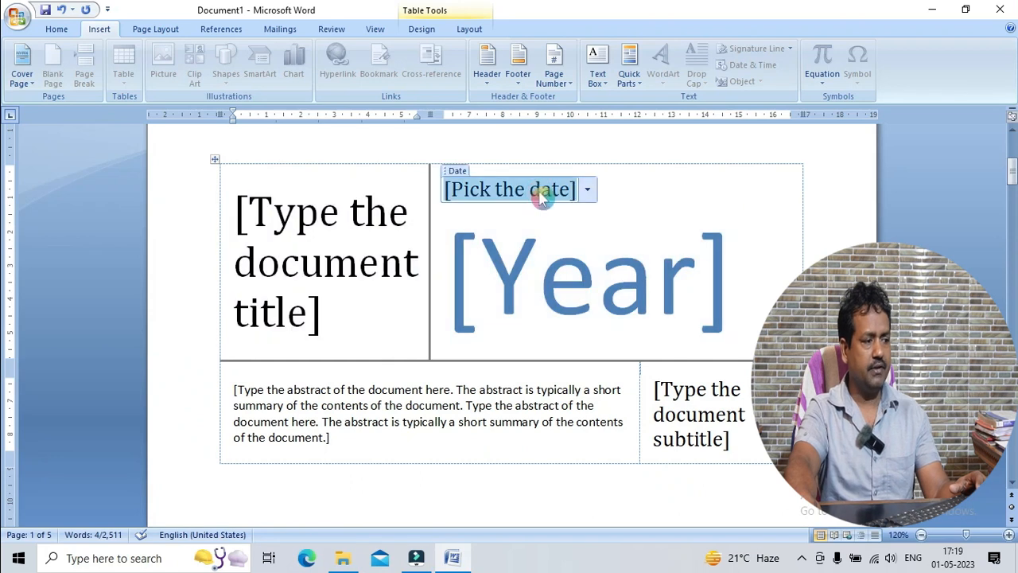
left_click(589, 189)
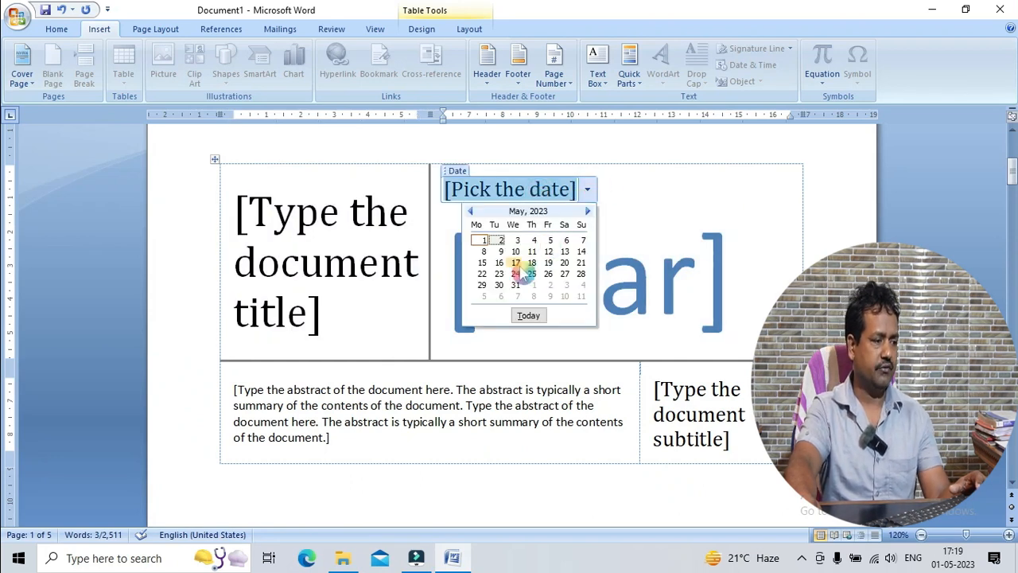
left_click(499, 240)
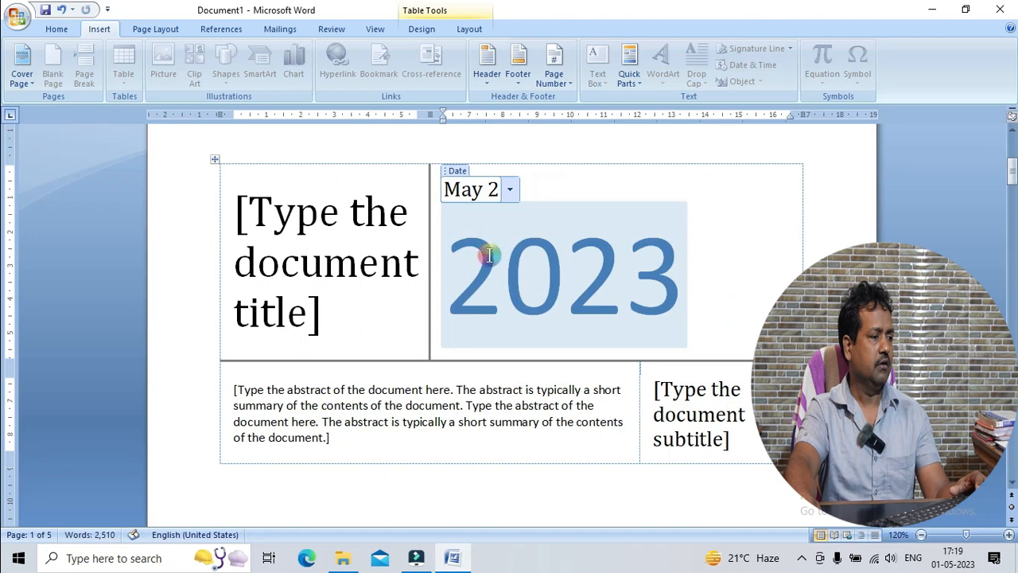
Replace the cover page's title placeholder with "MS-WORD"
left_click(341, 244)
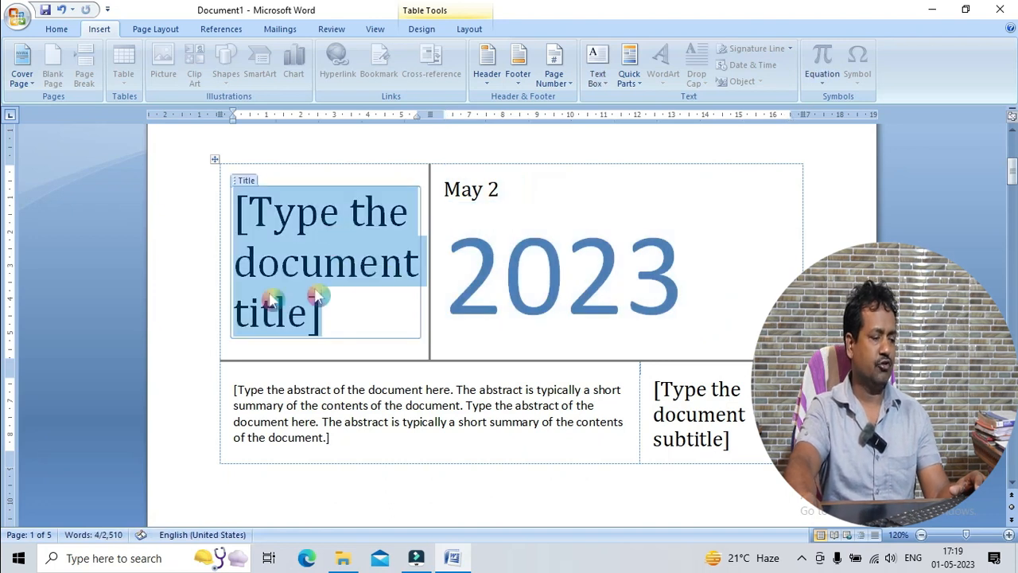
key("Delete")
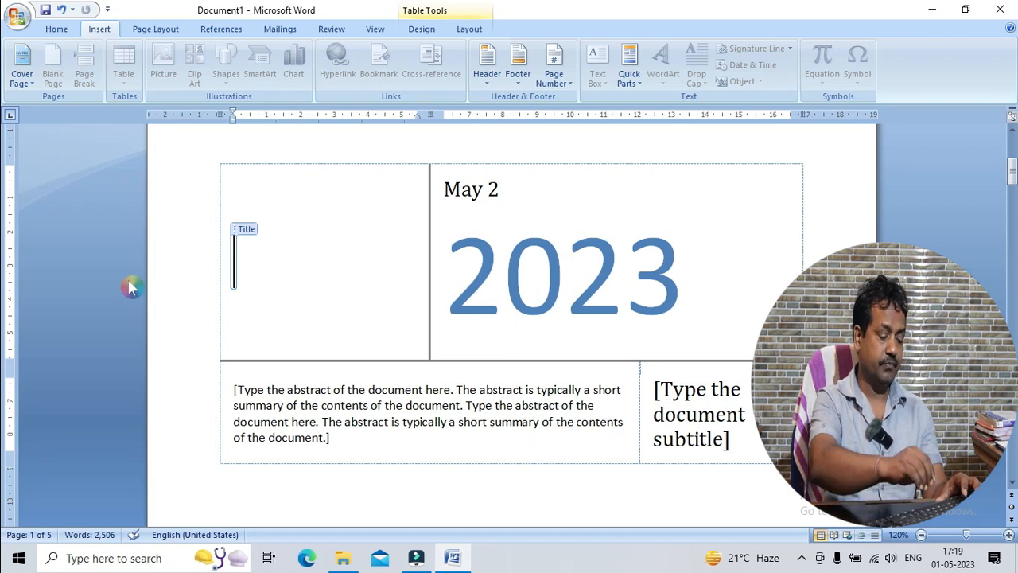
type("MS-WORD")
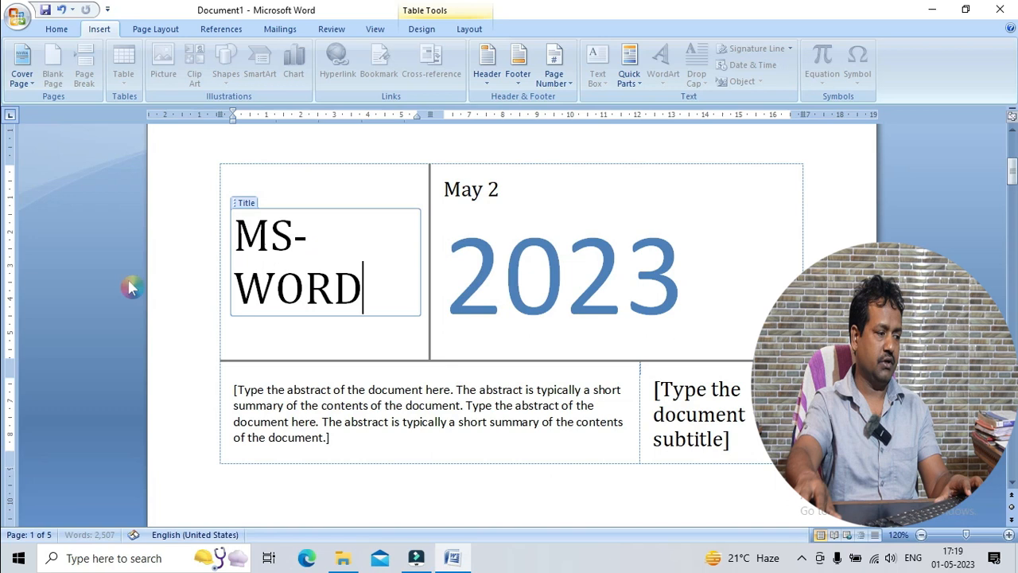
Replace the cover page's subtitle placeholder with "Myedutech"
left_click(692, 417)
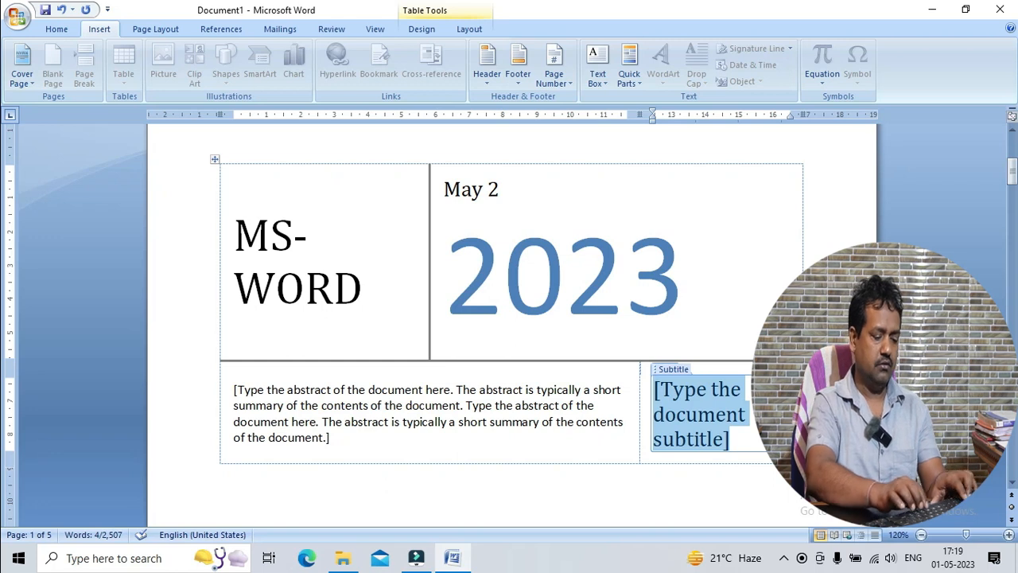
type("WO")
key("BackSpace")
key("BackSpace")
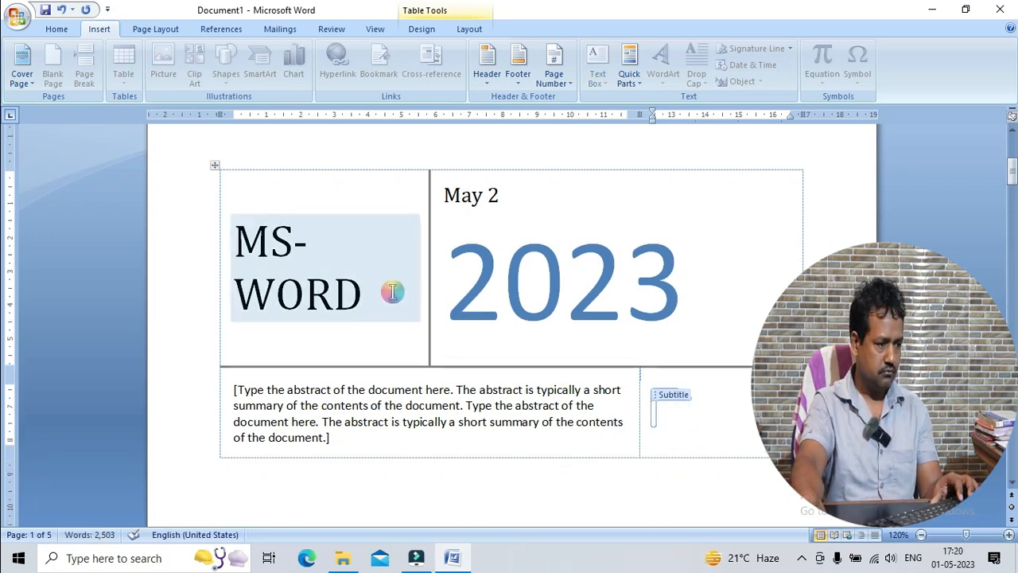
left_click(814, 221)
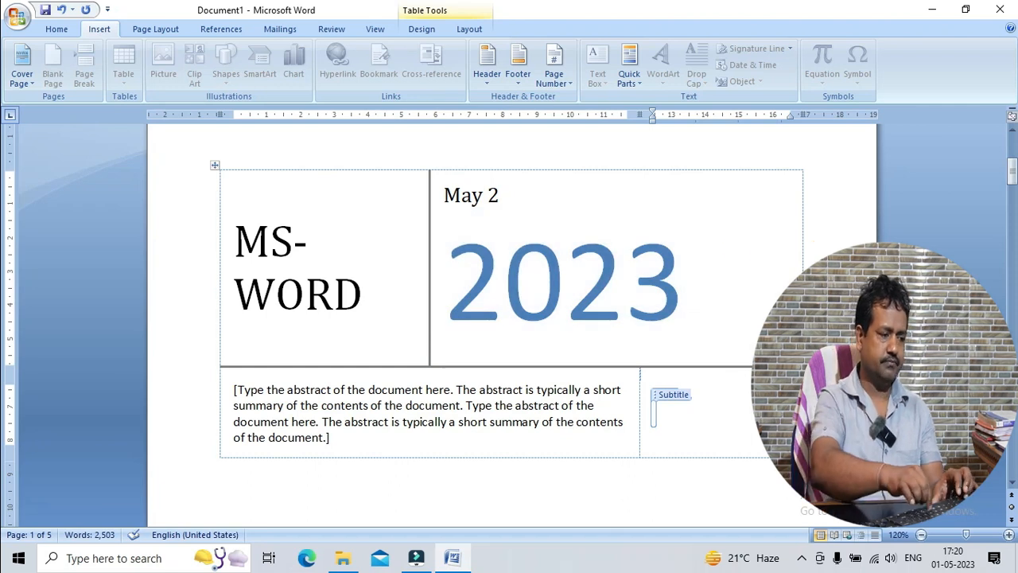
type("Myedutech")
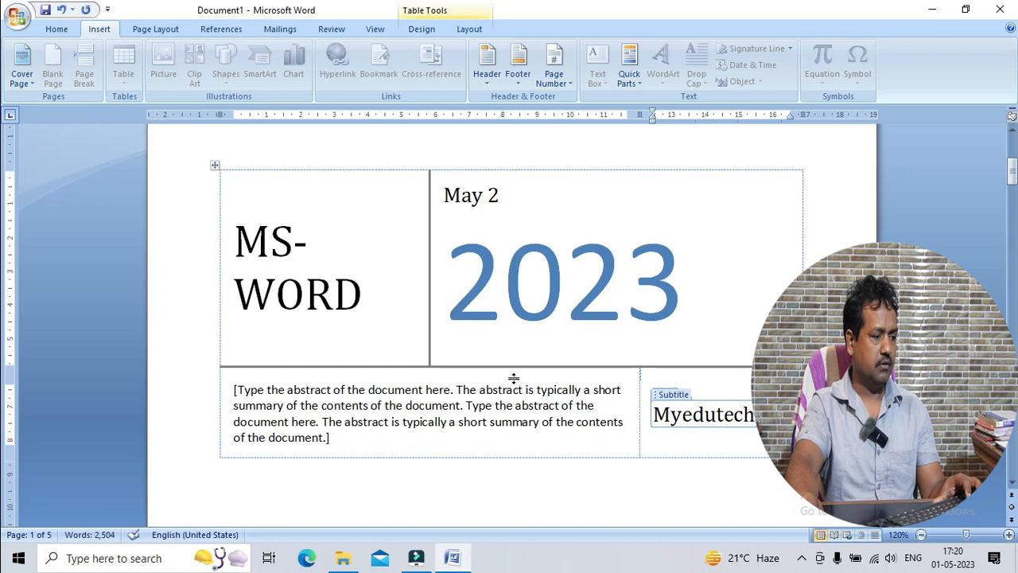
Replace the cover page's abstract placeholder with "This section contains the notes about MS-Word."
left_click(472, 421)
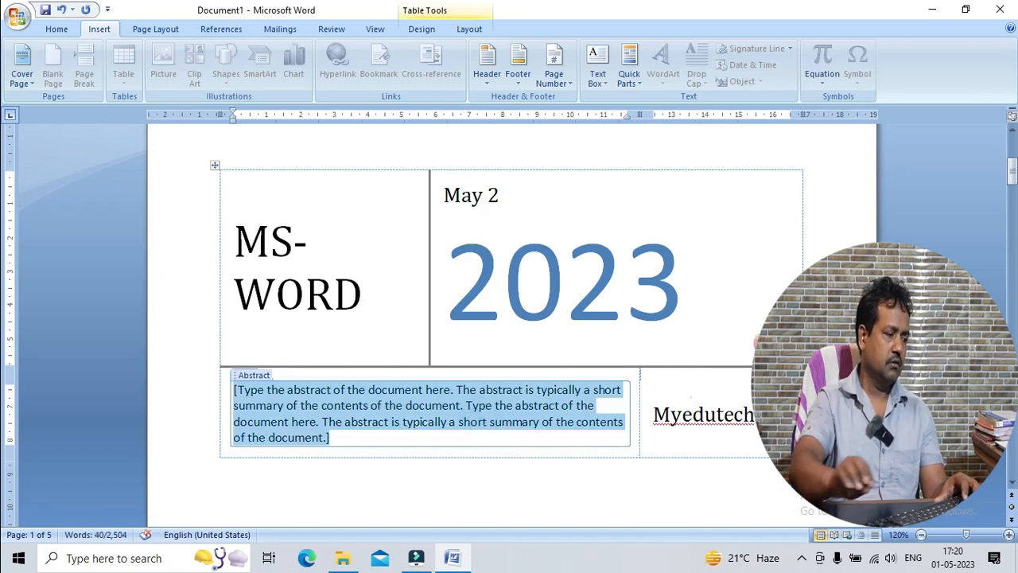
type("This section contains the notes aout")
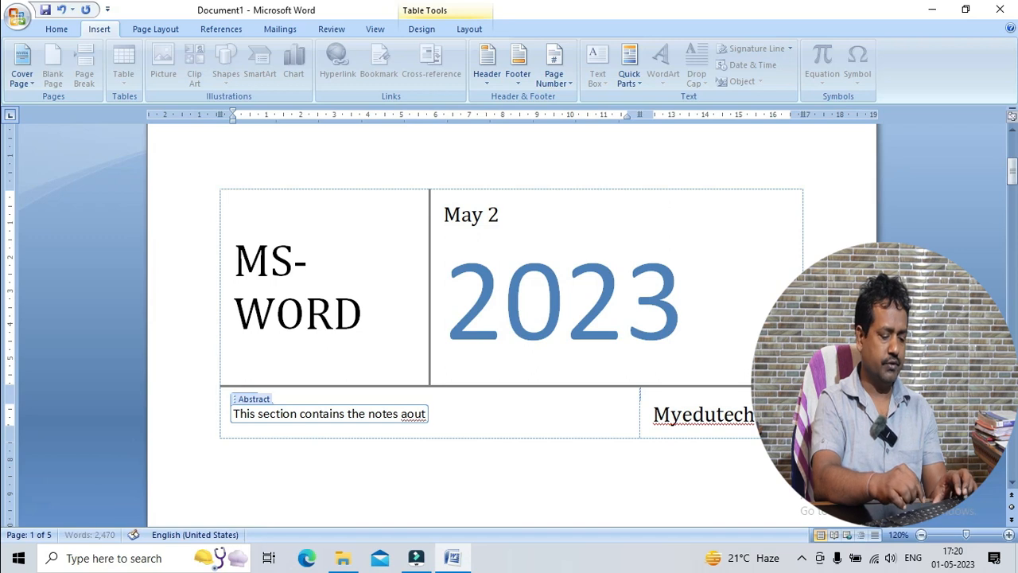
type("MS-Word.")
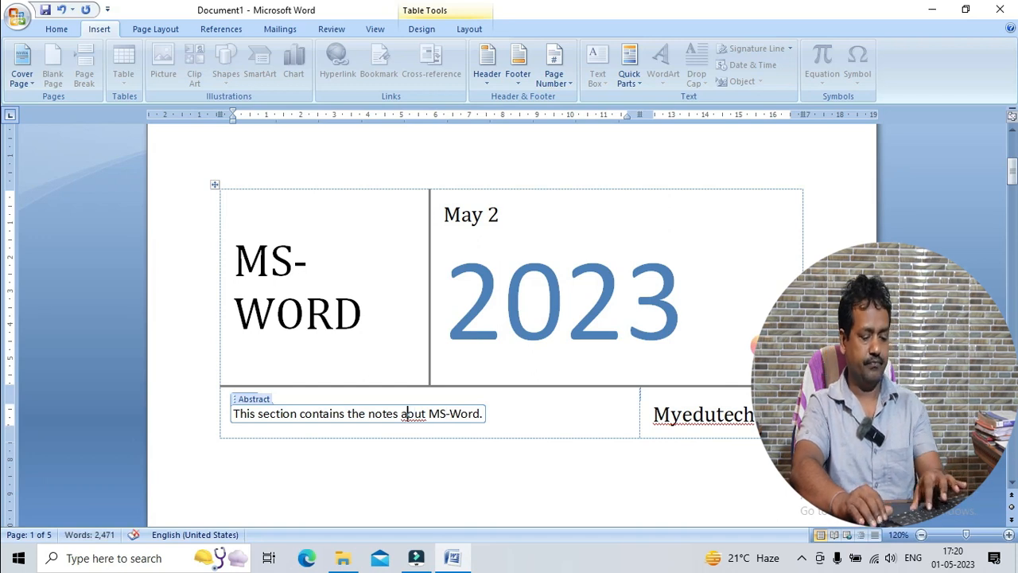
type("b")
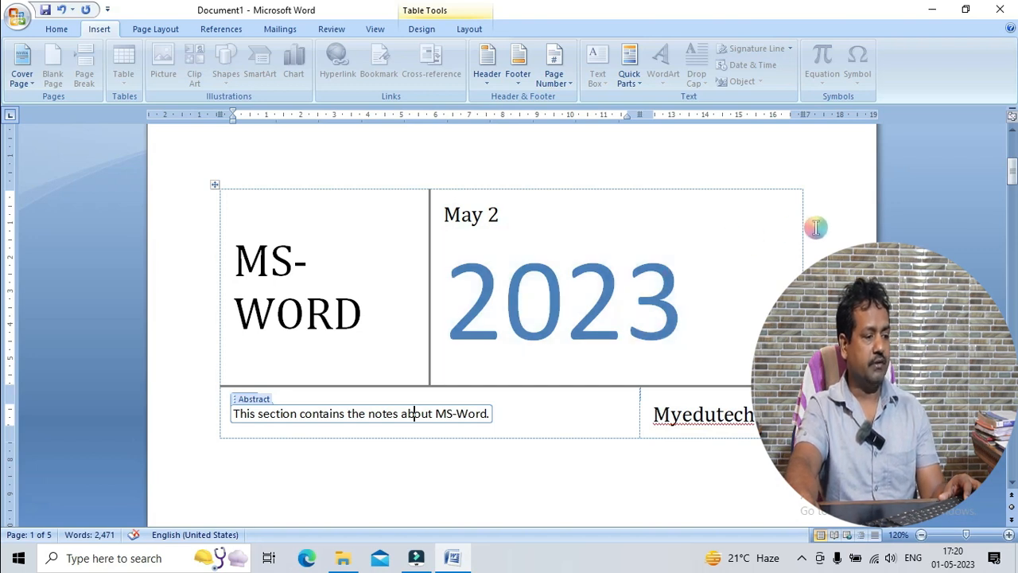
left_click(873, 226)
Examine the filled-in cover page and how the body text follows it on the next pages
scroll(716, 244, "down", 3)
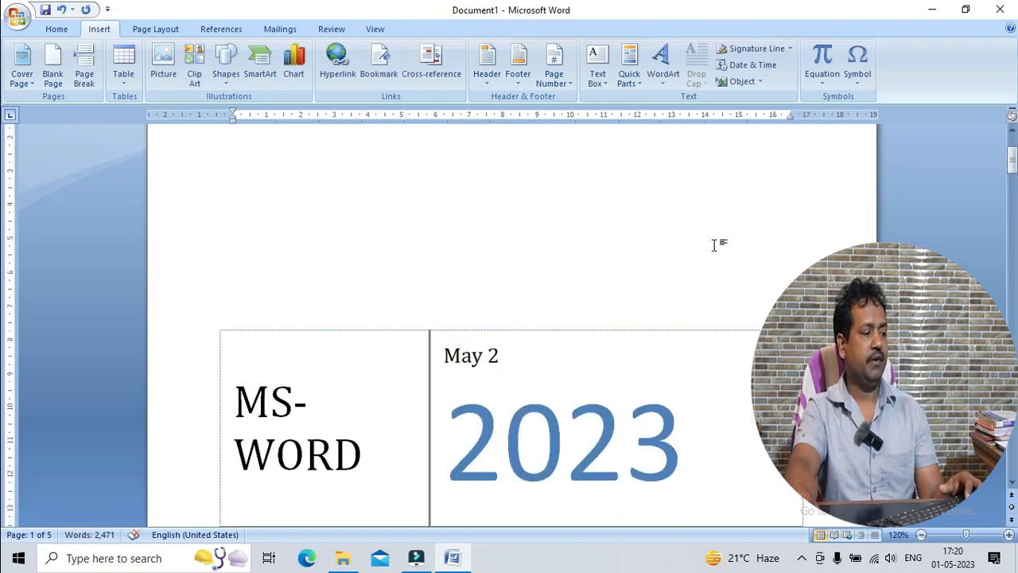
scroll(701, 225, "down", 2)
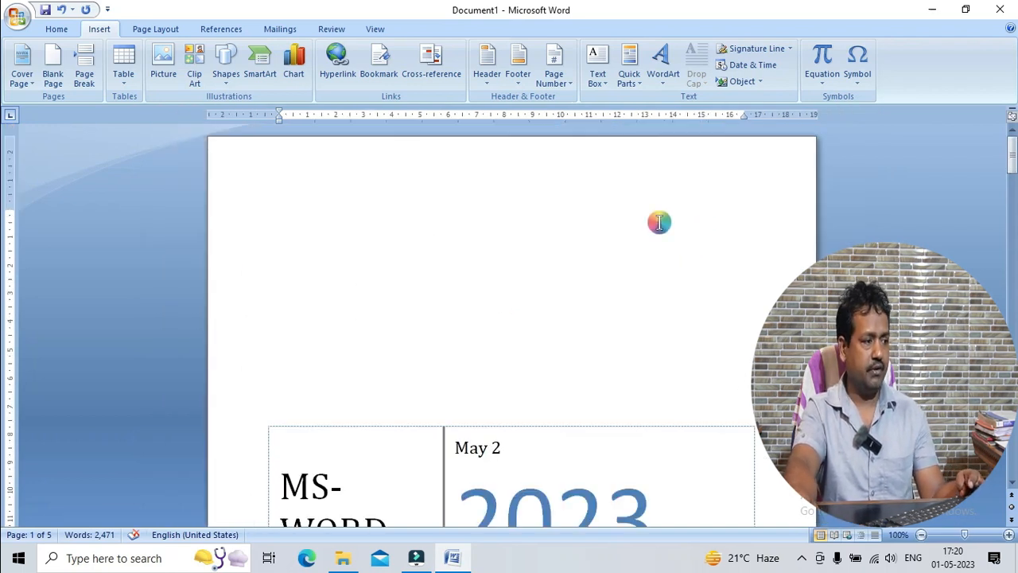
scroll(660, 222, "down", 3)
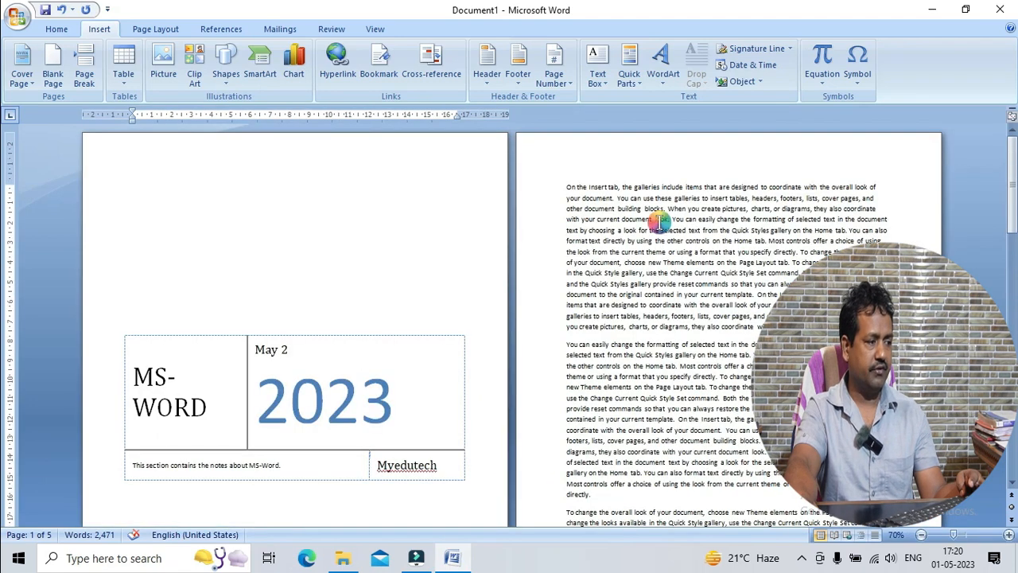
scroll(659, 222, "up", 6)
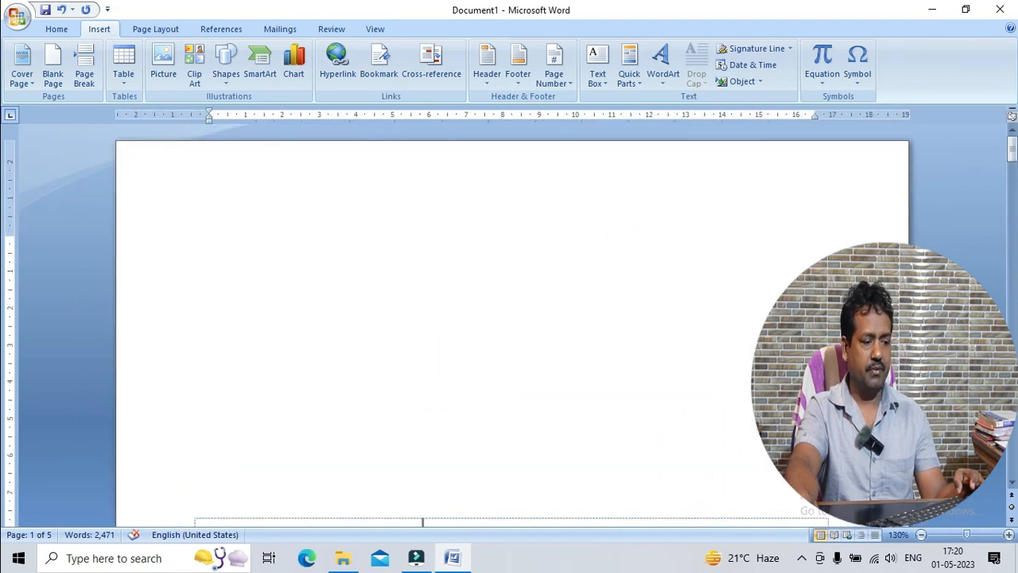
left_click(921, 536)
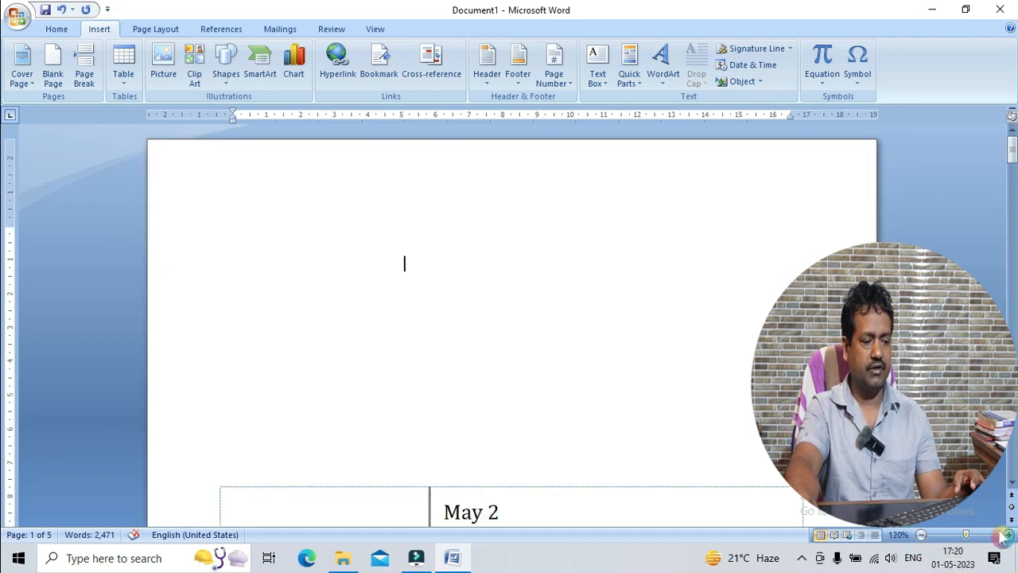
left_click(1008, 536)
scroll(665, 350, "down", 2)
scroll(665, 350, "down", 1)
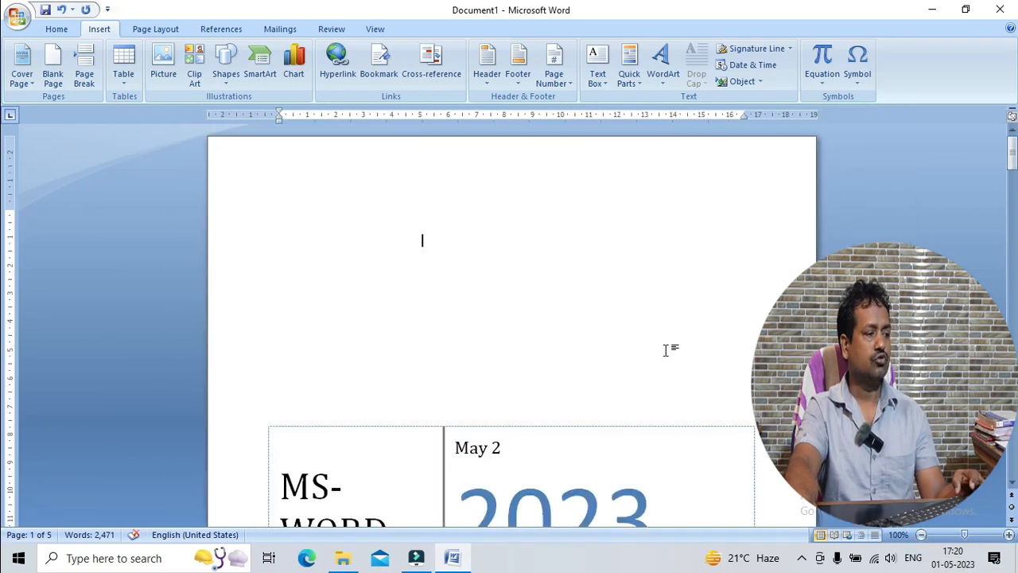
scroll(666, 350, "down", 6)
scroll(666, 353, "down", 2)
scroll(666, 353, "up", 6)
scroll(666, 353, "down", 5)
scroll(666, 353, "down", 15)
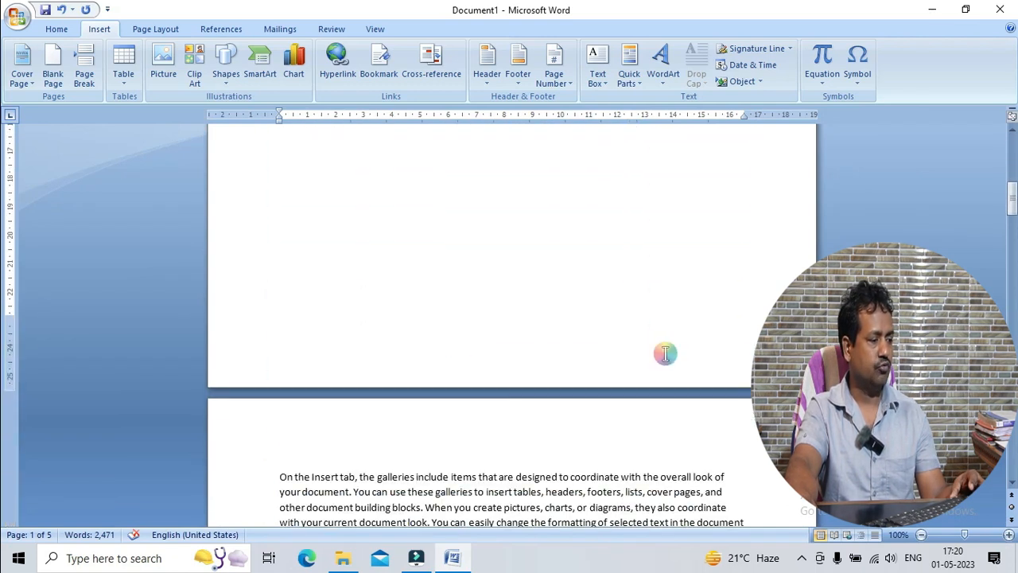
scroll(666, 353, "down", 12)
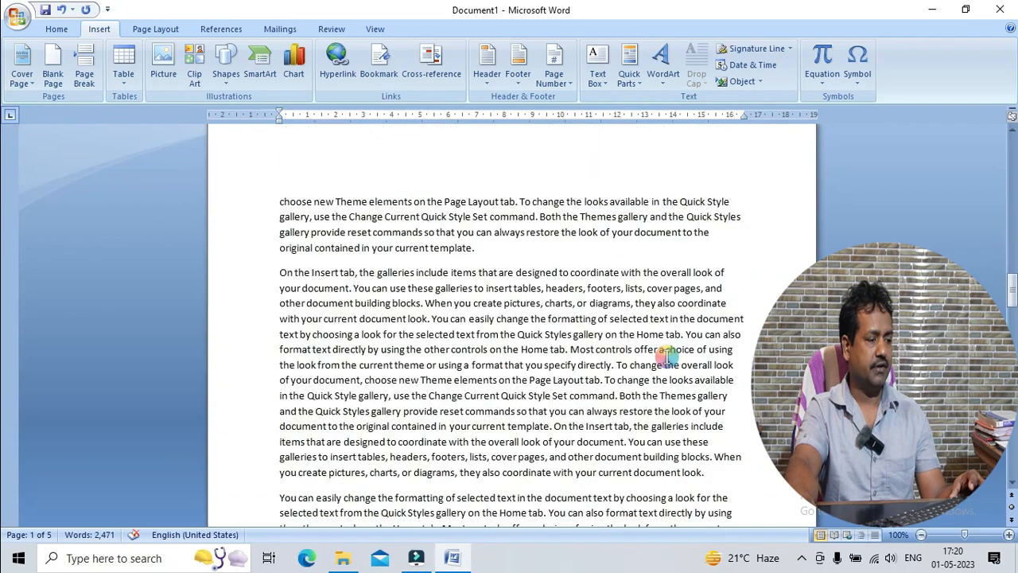
scroll(673, 364, "down", 5)
scroll(672, 362, "up", 18)
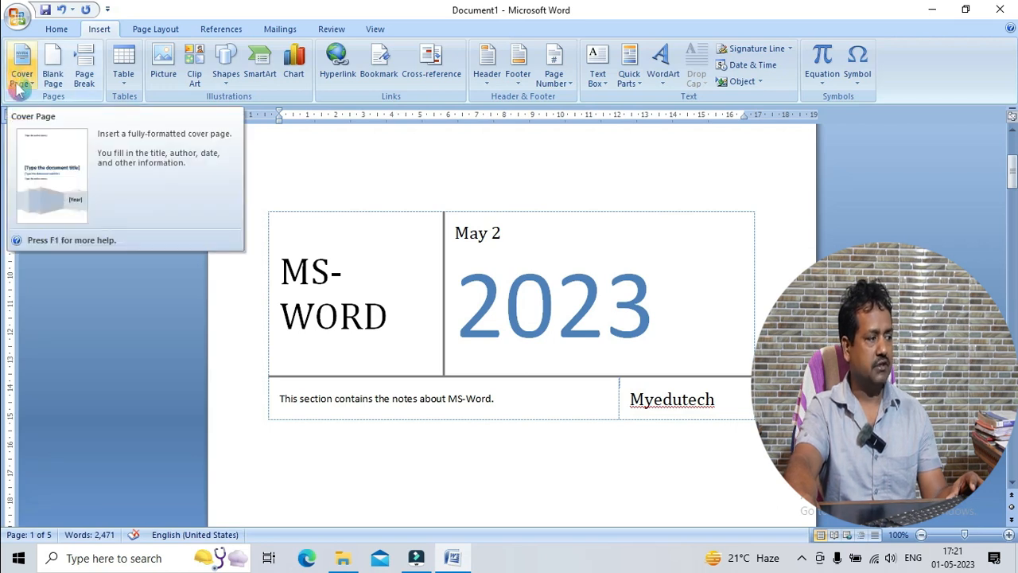
Add an empty paragraph on page 3 before the paragraph beginning "You can easily change the formatting" and place the cursor in it
left_click(61, 79)
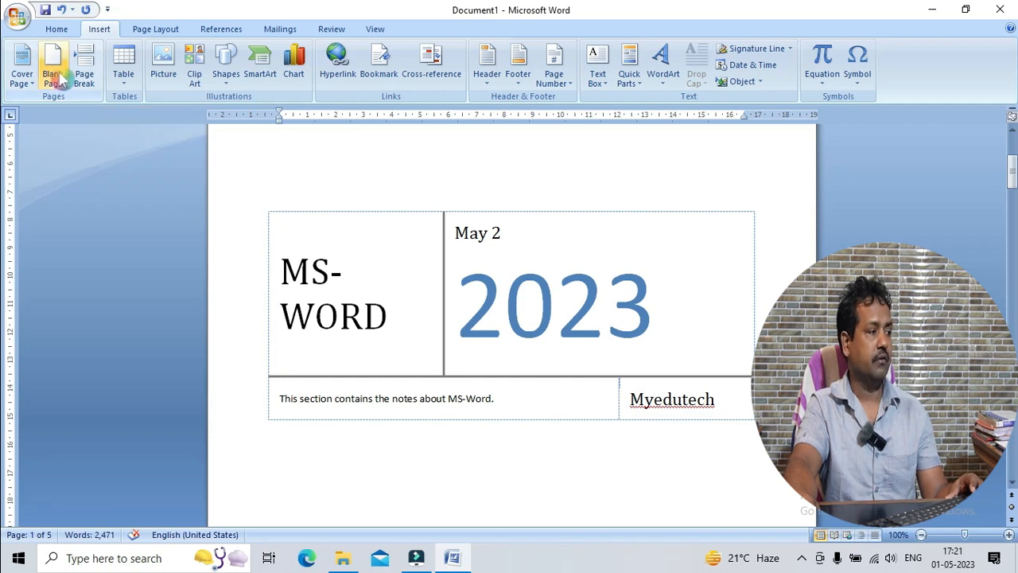
scroll(625, 321, "down", 10)
left_click(627, 319)
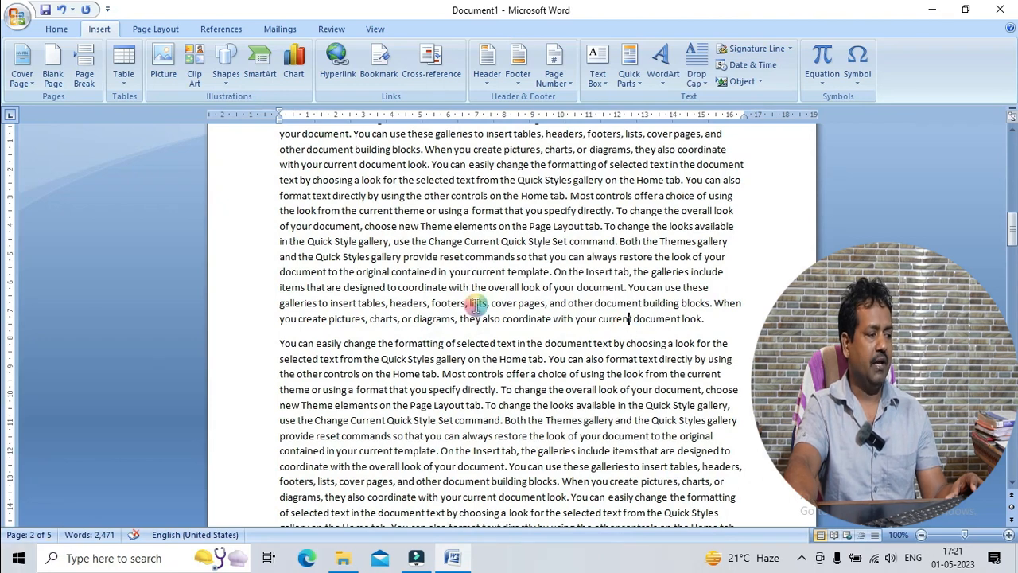
scroll(556, 269, "down", 10)
scroll(560, 269, "up", 5)
scroll(559, 269, "up", 10)
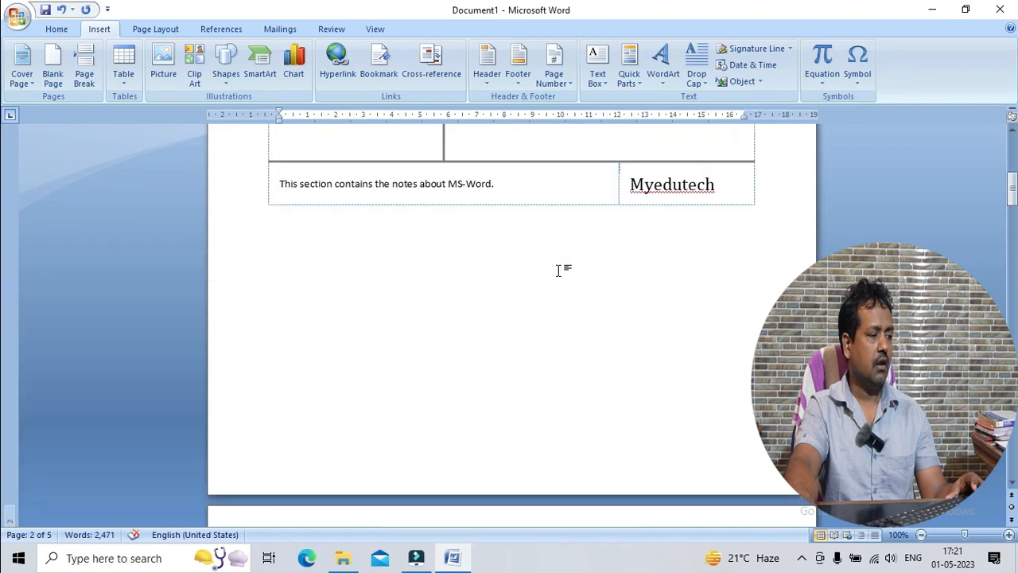
scroll(559, 268, "down", 12)
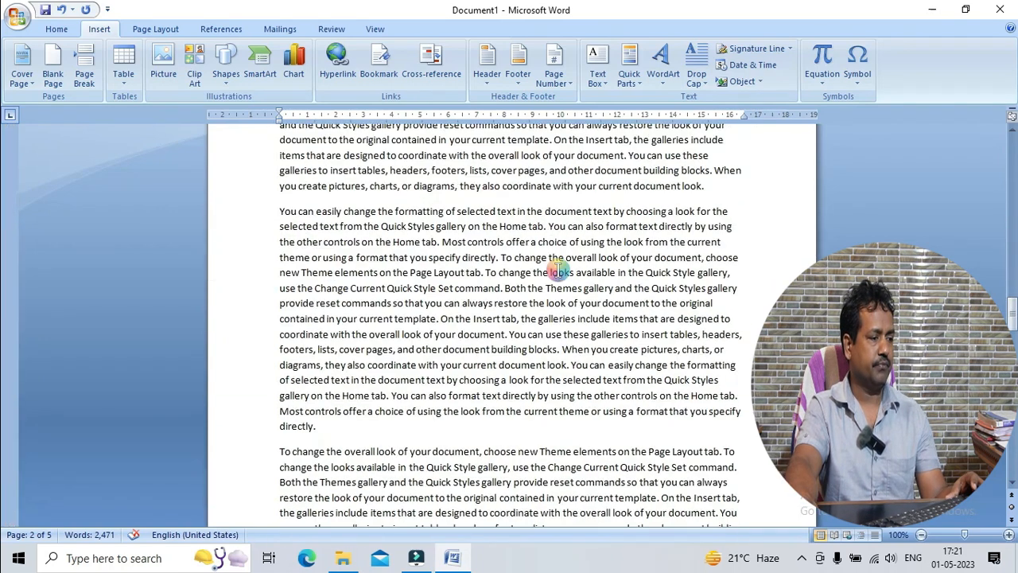
left_click(719, 187)
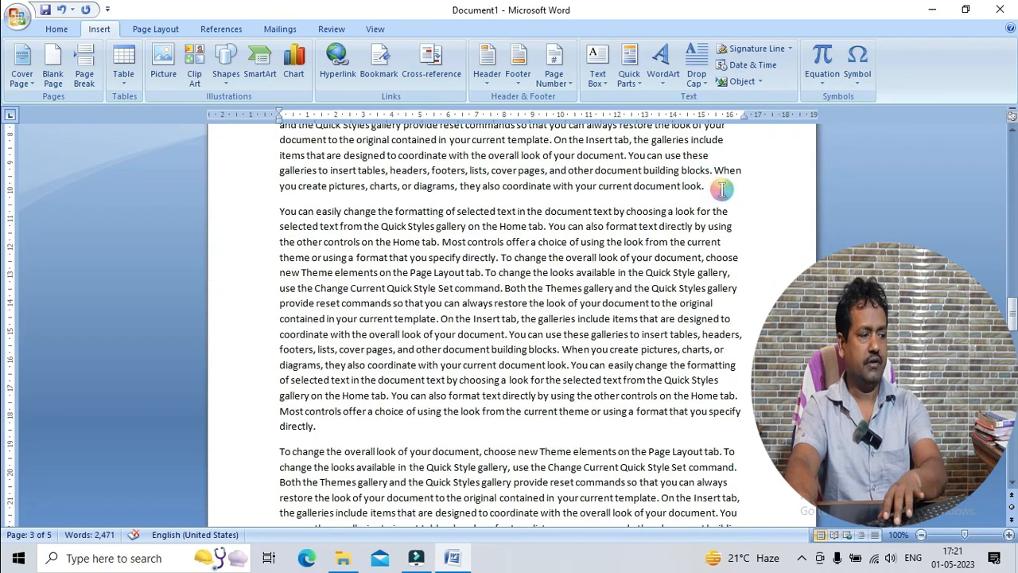
key("Return")
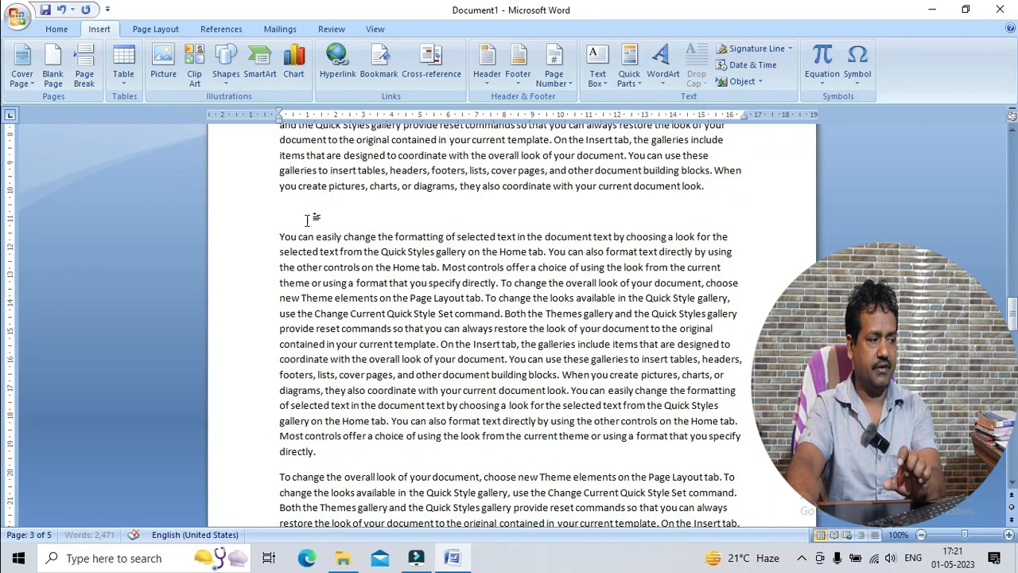
scroll(436, 253, "up", 4)
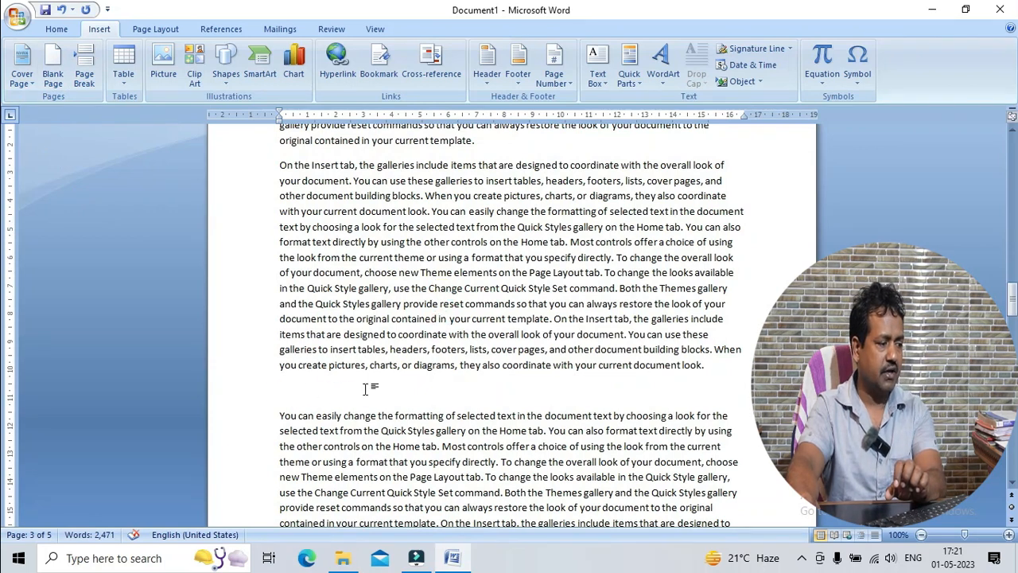
left_click(299, 393)
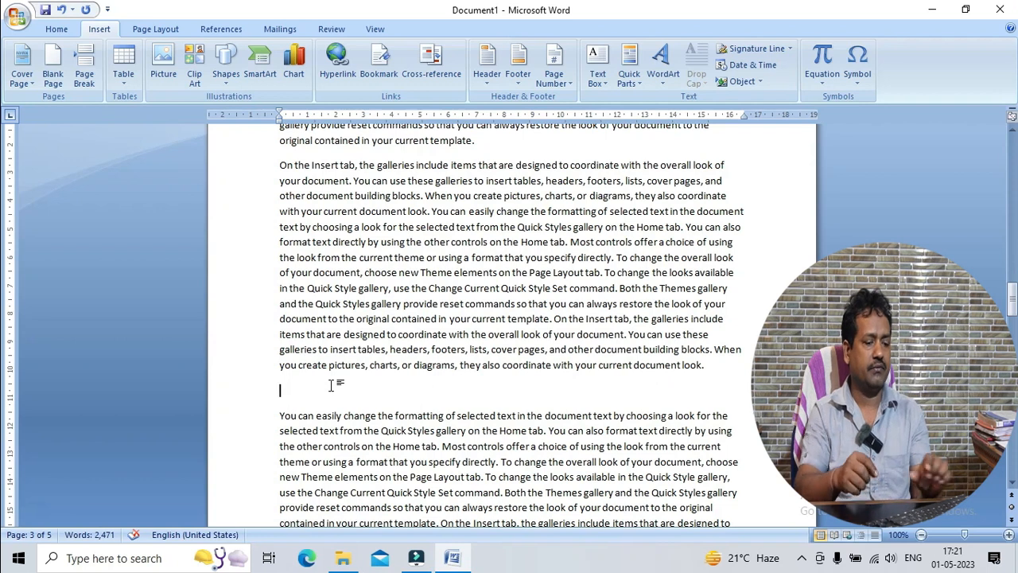
key("Down")
key("shift+Down")
key("shift+Down")
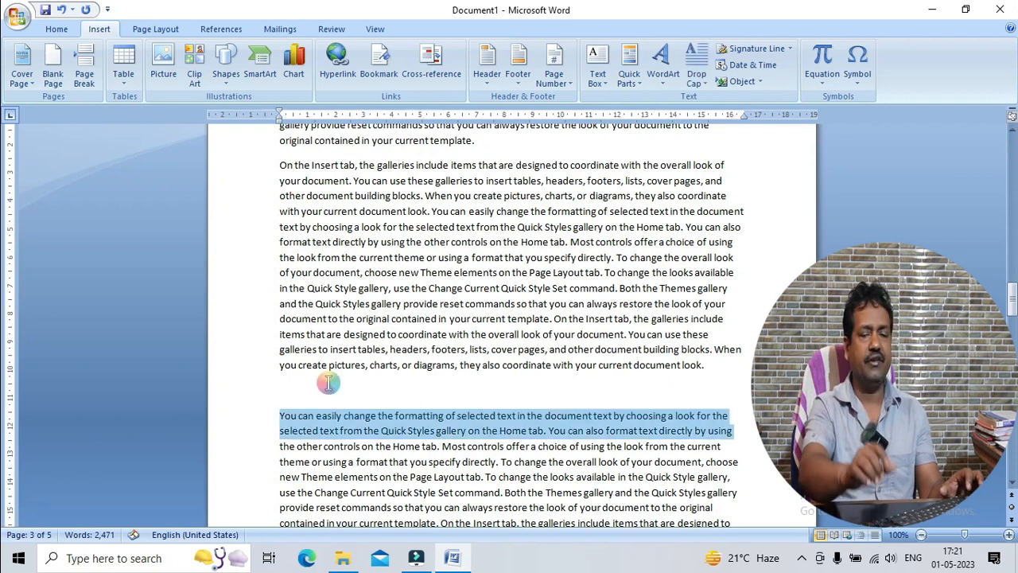
key("shift+Down")
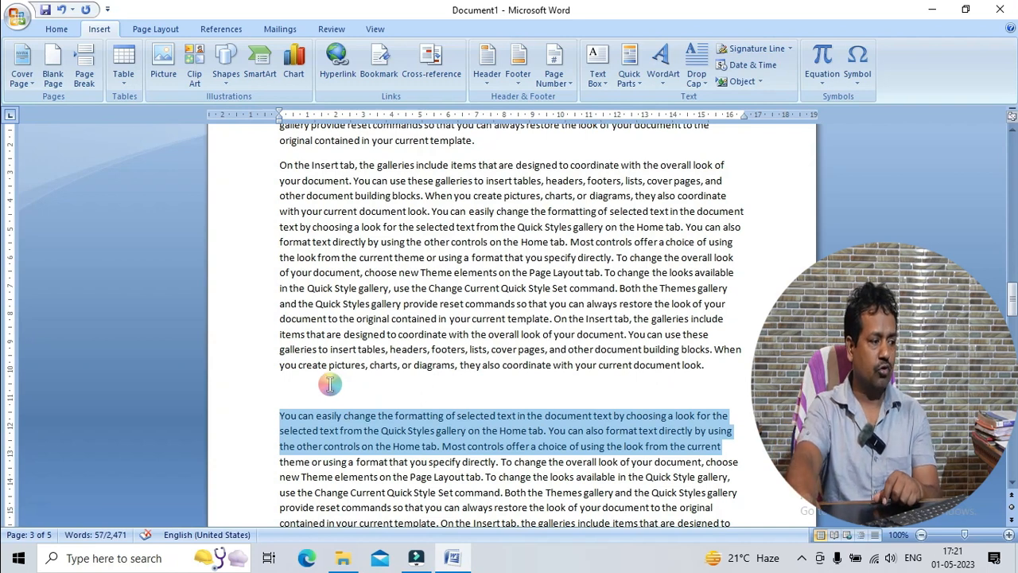
Insert a blank page at the empty paragraph on page 3
left_click(330, 384)
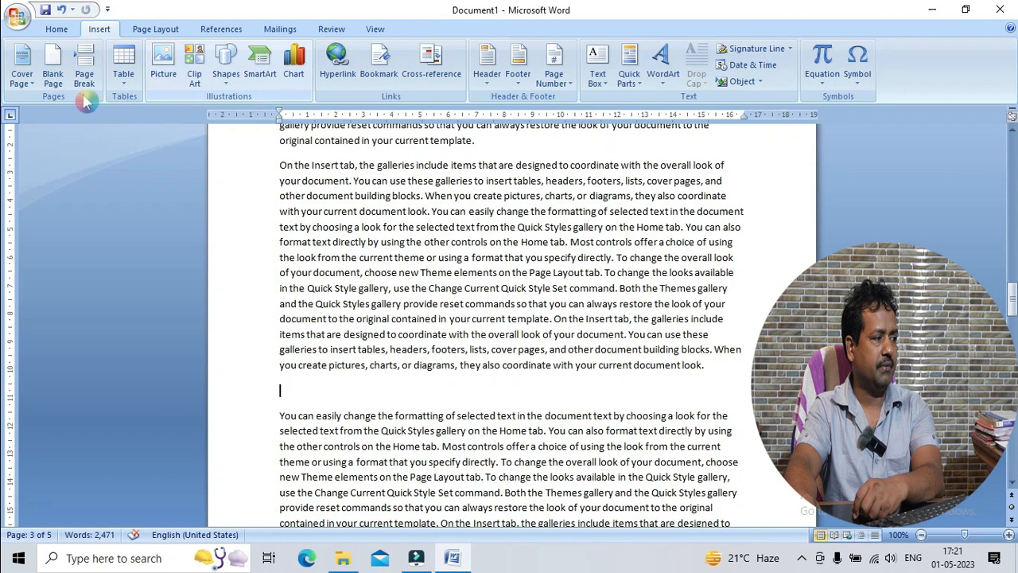
left_click(64, 73)
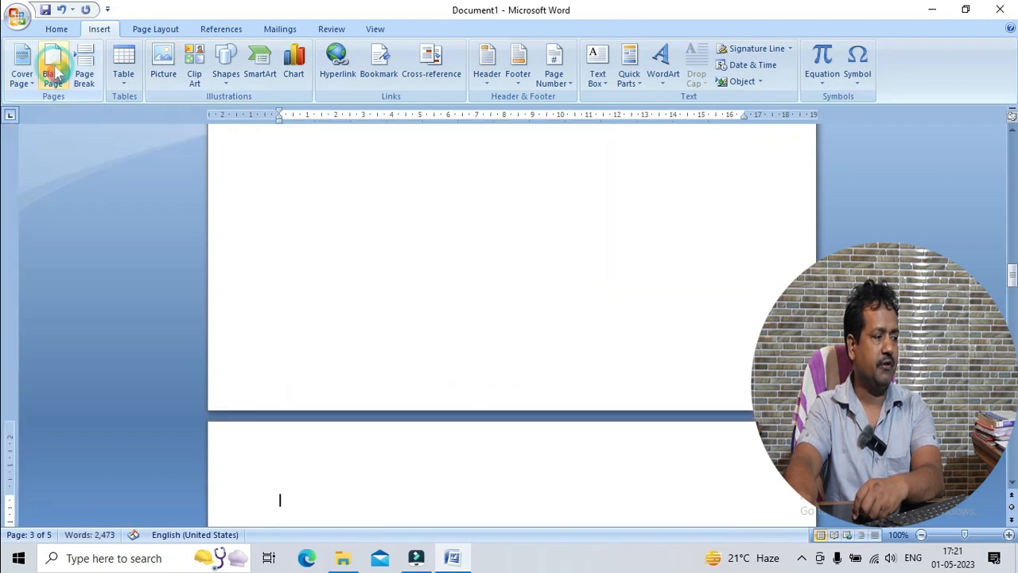
Examine the inserted blank page and the body text before and after it
scroll(349, 209, "up", 7)
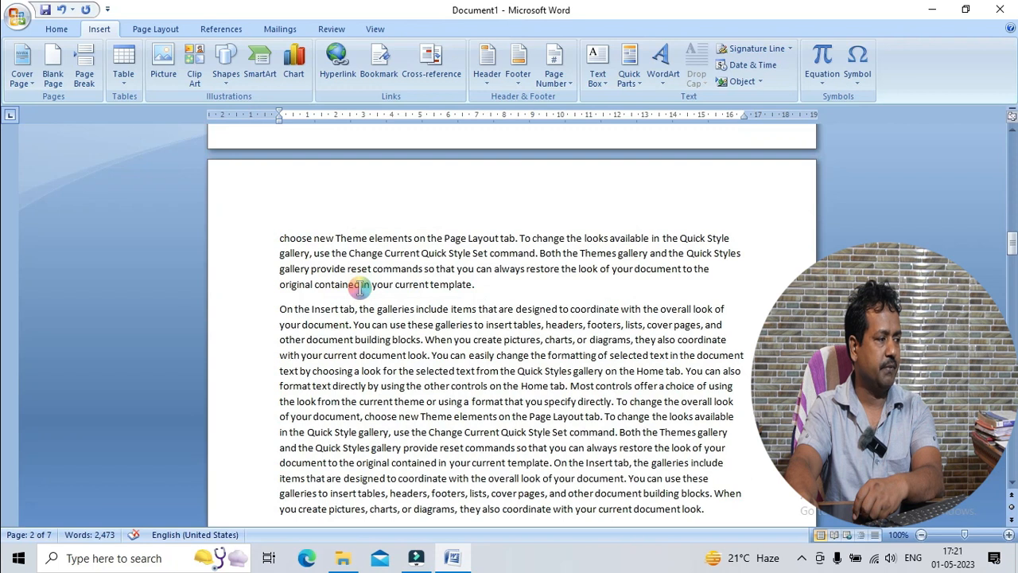
scroll(419, 330, "down", 12)
left_click(420, 332)
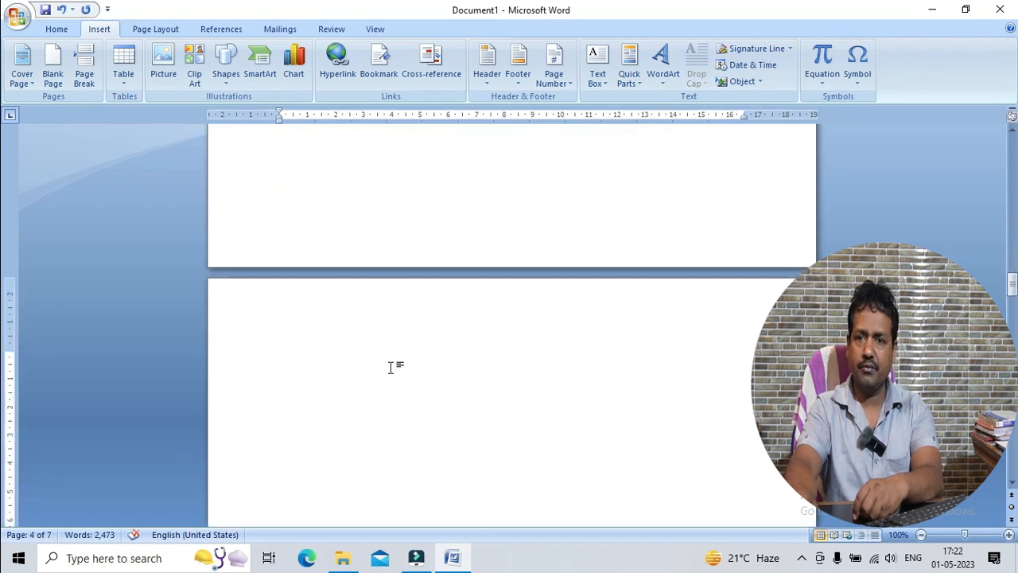
scroll(388, 371, "down", 3)
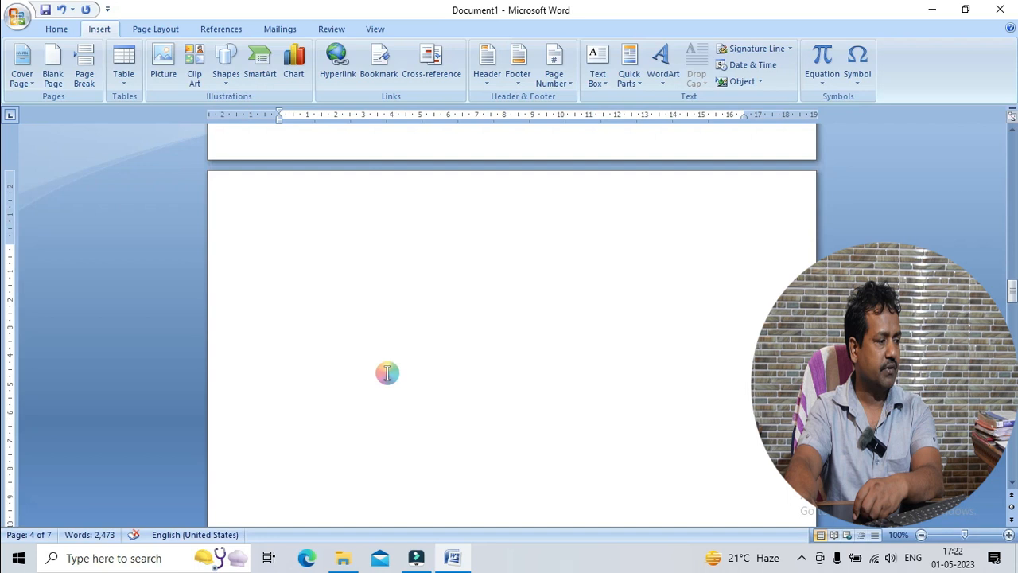
scroll(334, 357, "down", 1)
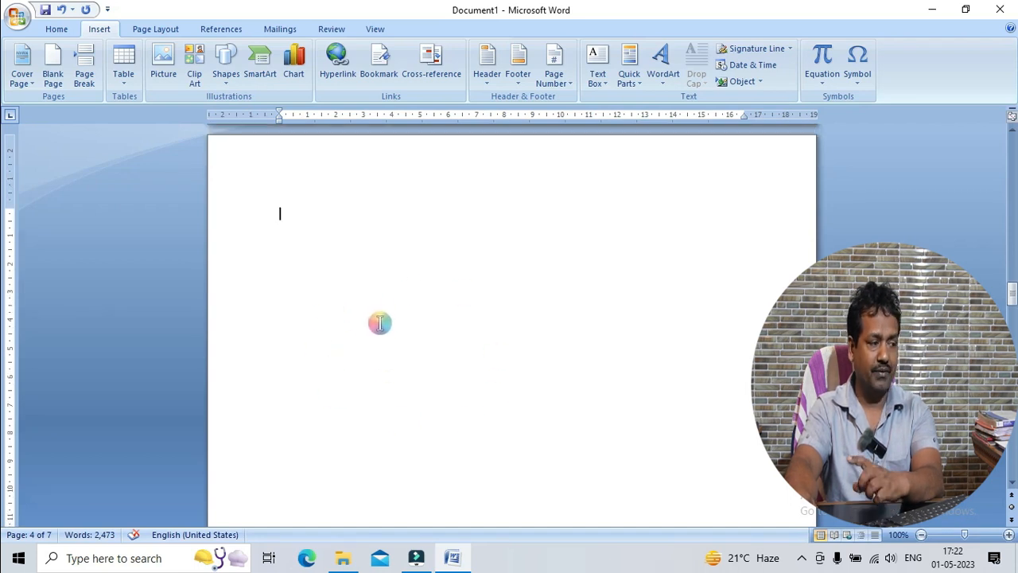
scroll(380, 322, "down", 15)
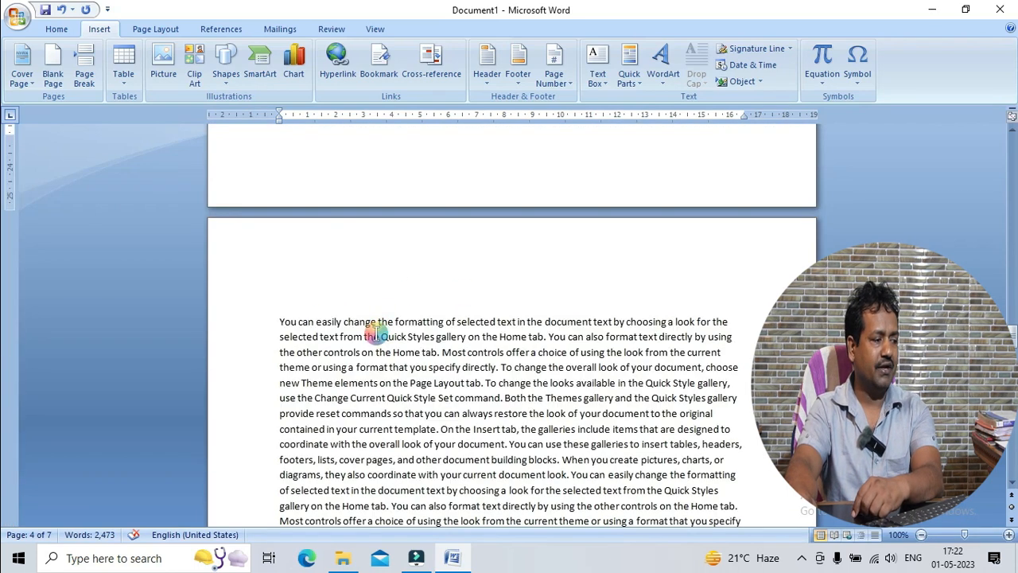
left_click(377, 326)
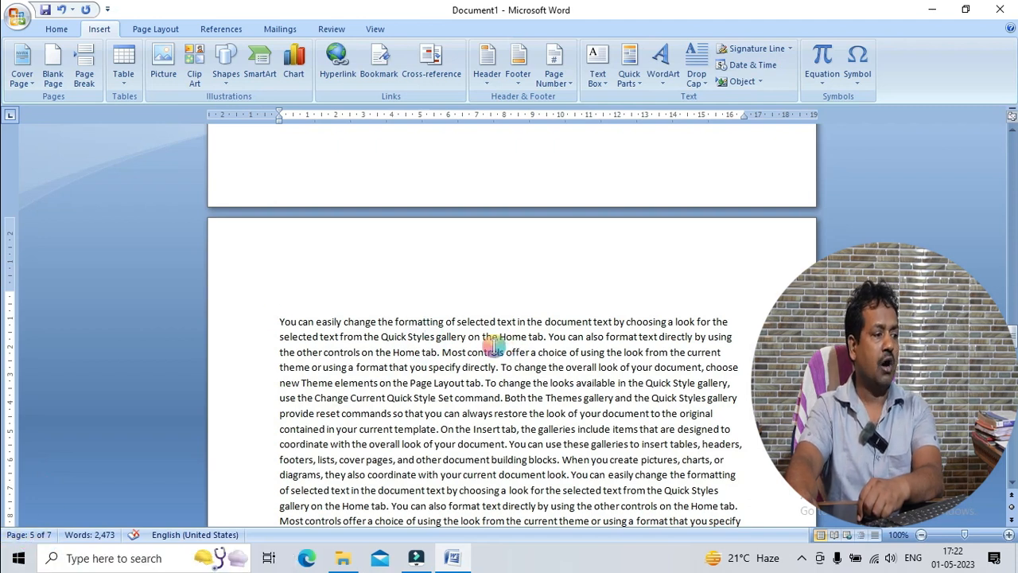
scroll(493, 348, "up", 16)
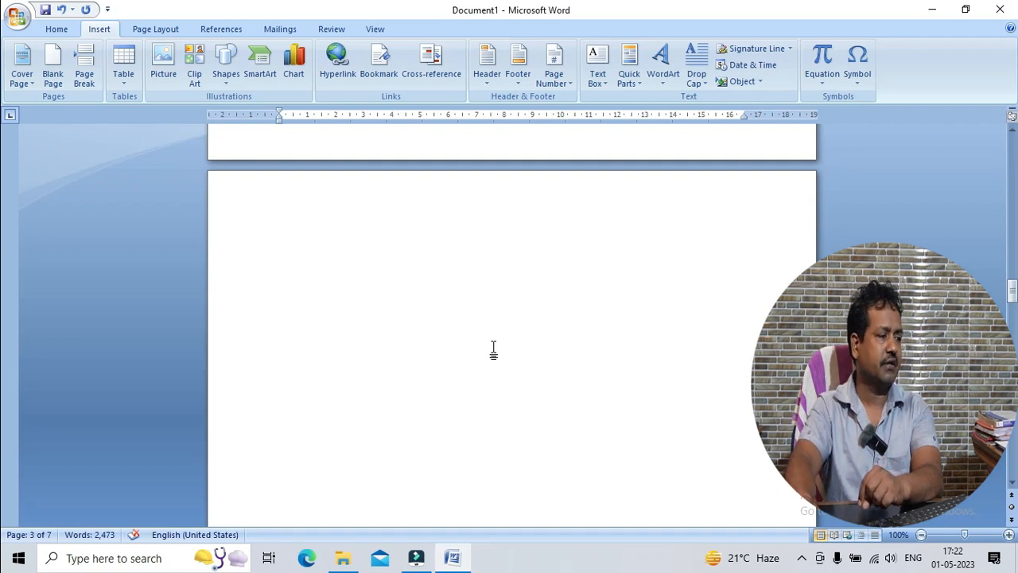
scroll(493, 348, "down", 20)
left_click(398, 300)
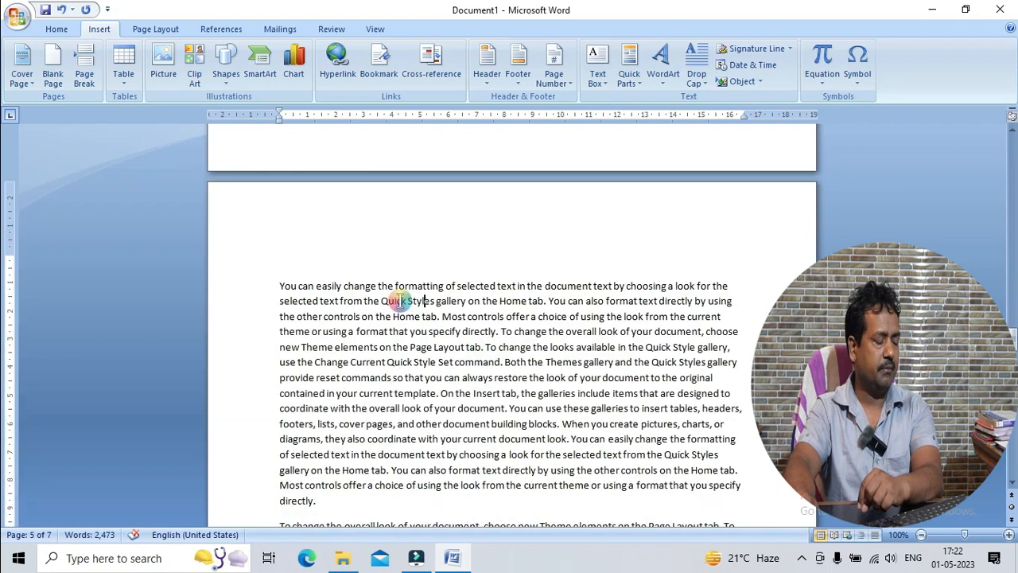
double_click(395, 300)
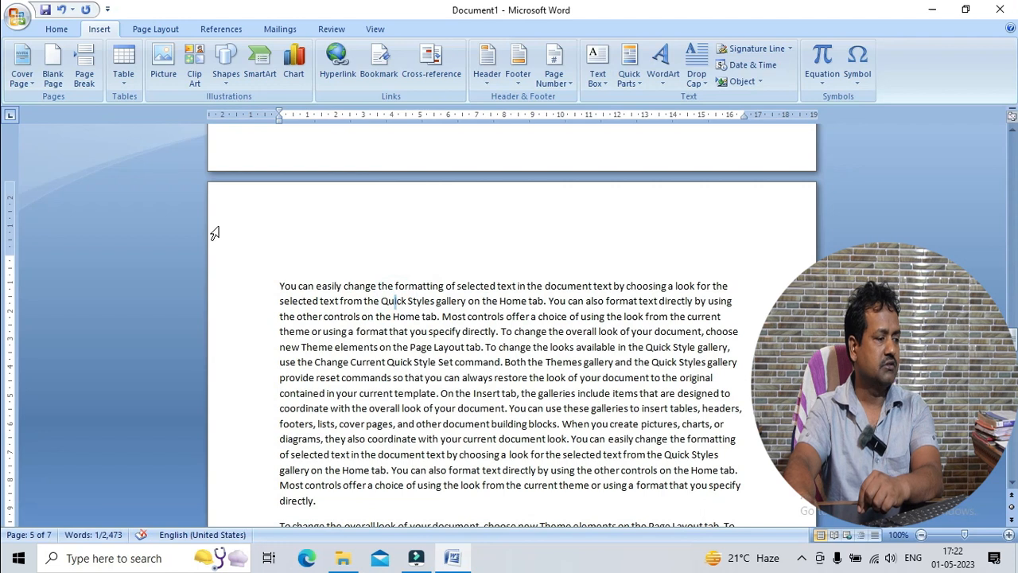
Add an empty paragraph on page 5 between the "You can easily change" and "To change the overall look" paragraphs
scroll(297, 312, "up", 5)
scroll(297, 311, "down", 6)
left_click(337, 255)
key("Return")
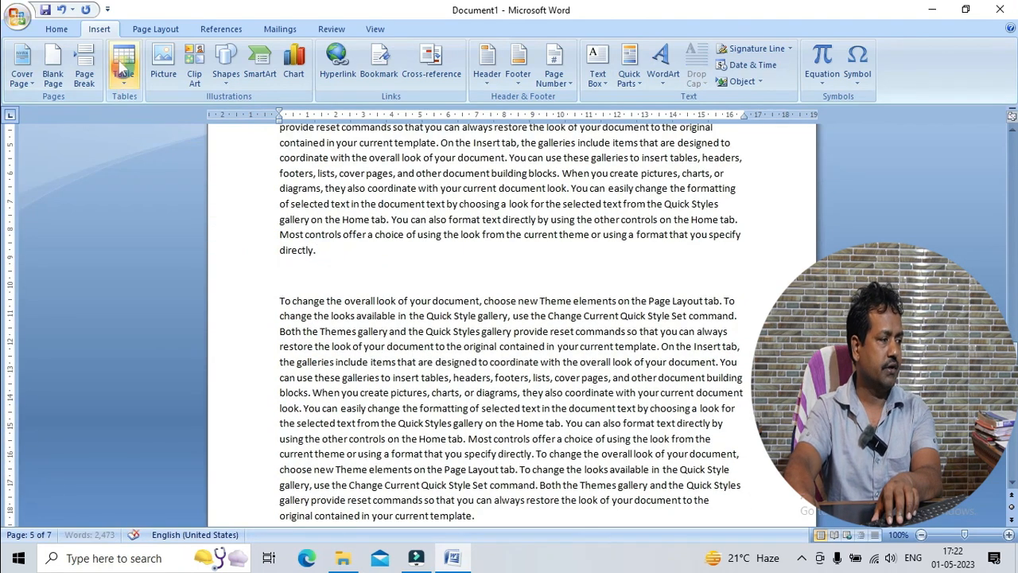
Insert a blank page at the empty paragraph on page 5
left_click(53, 68)
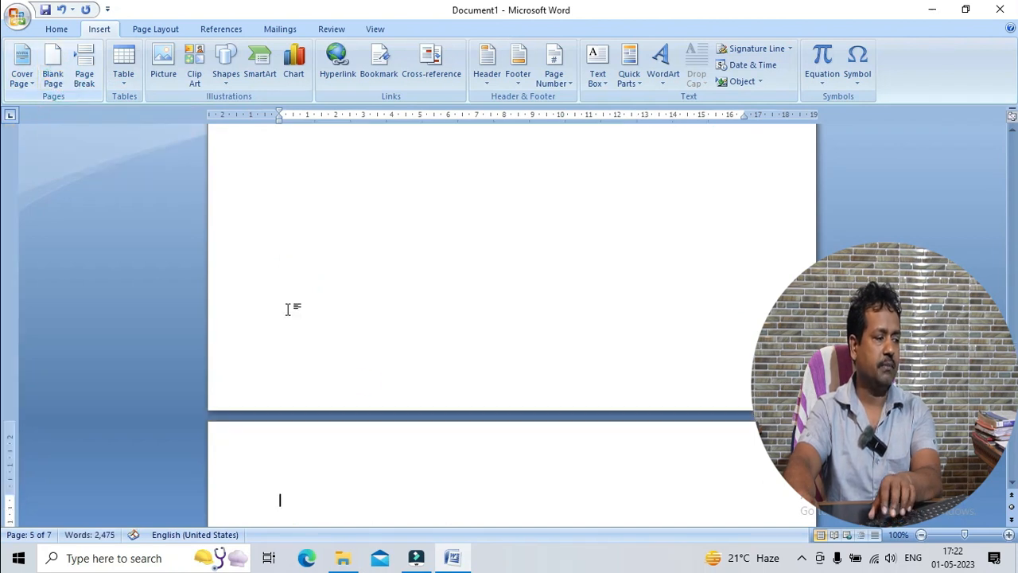
scroll(413, 390, "down", 15)
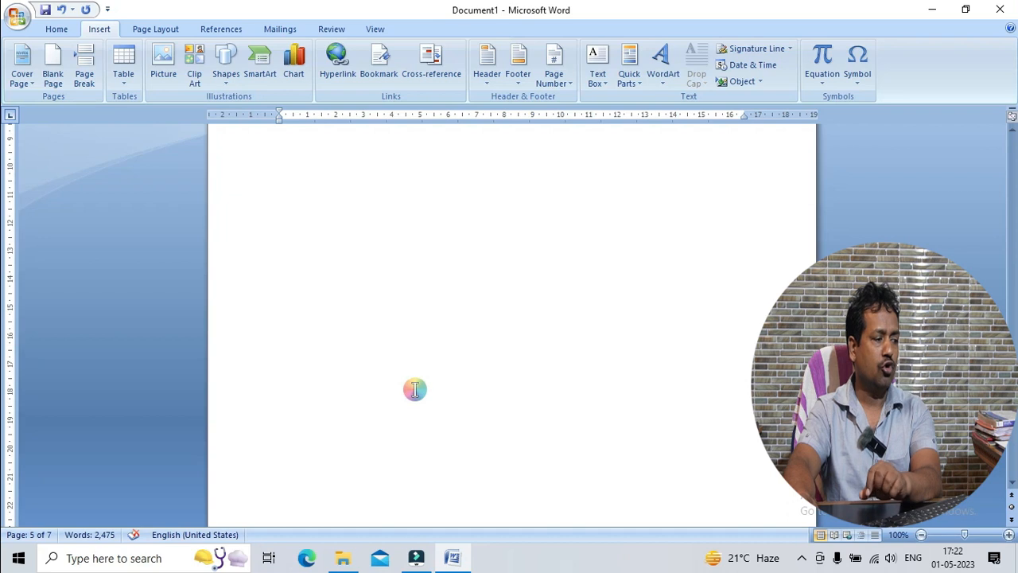
left_click(393, 342)
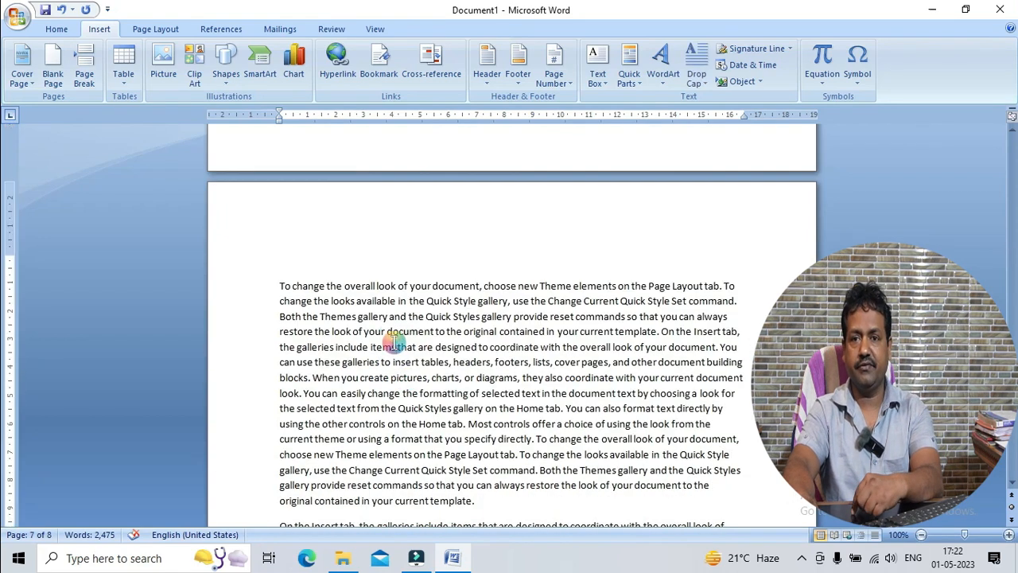
Examine the inserted blank pages and the body text around them from page 3 to page 7
scroll(393, 342, "up", 5)
scroll(392, 343, "down", 4)
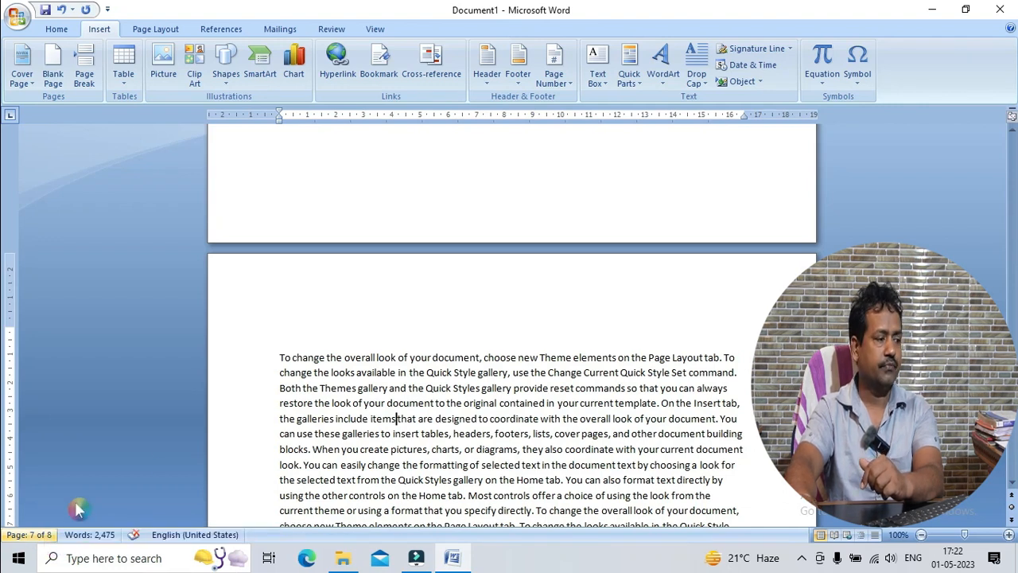
scroll(399, 350, "up", 10)
scroll(399, 351, "down", 6)
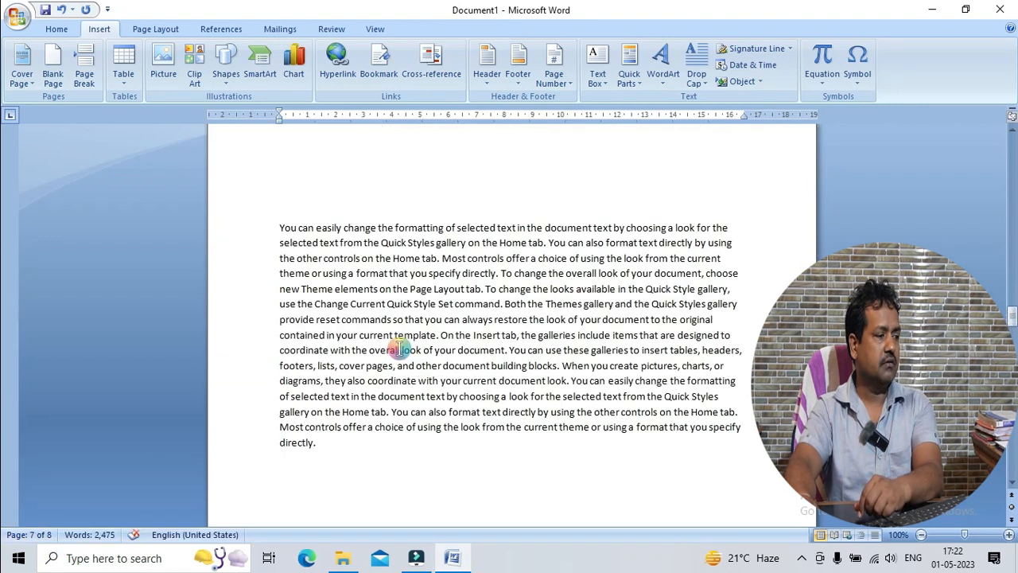
scroll(399, 349, "up", 17)
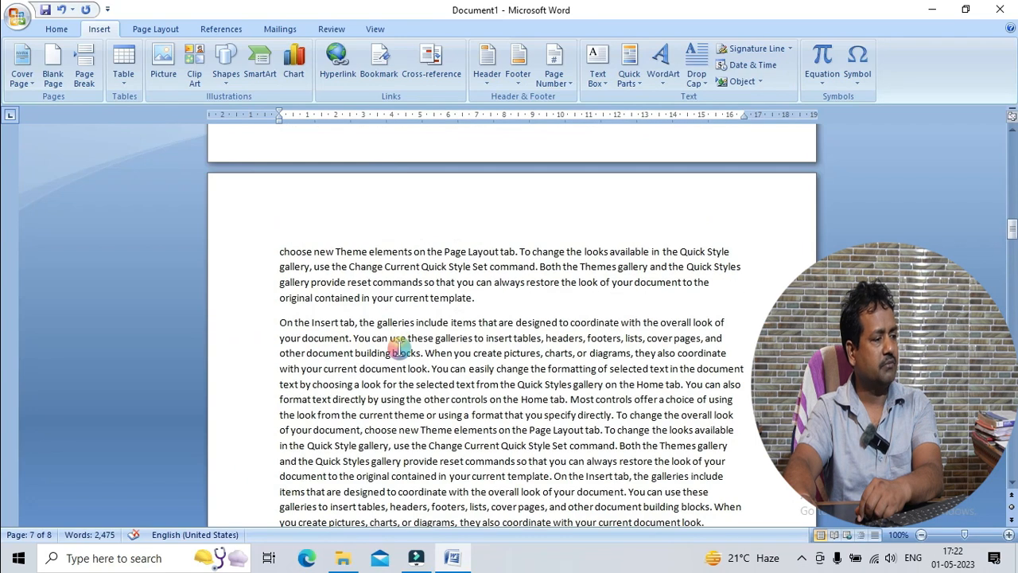
scroll(399, 349, "down", 15)
double_click(397, 323)
left_click(341, 289)
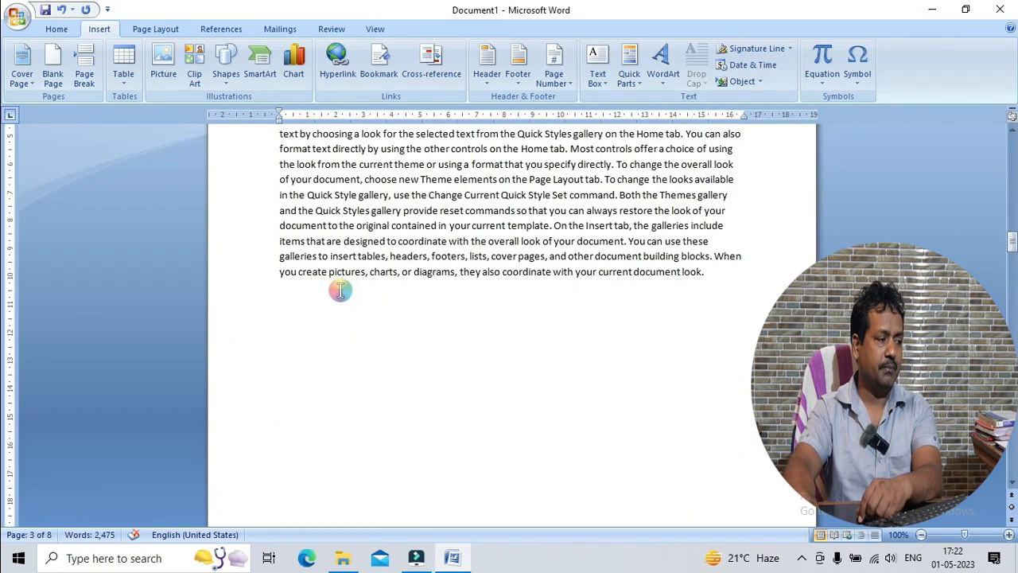
scroll(310, 300, "down", 10)
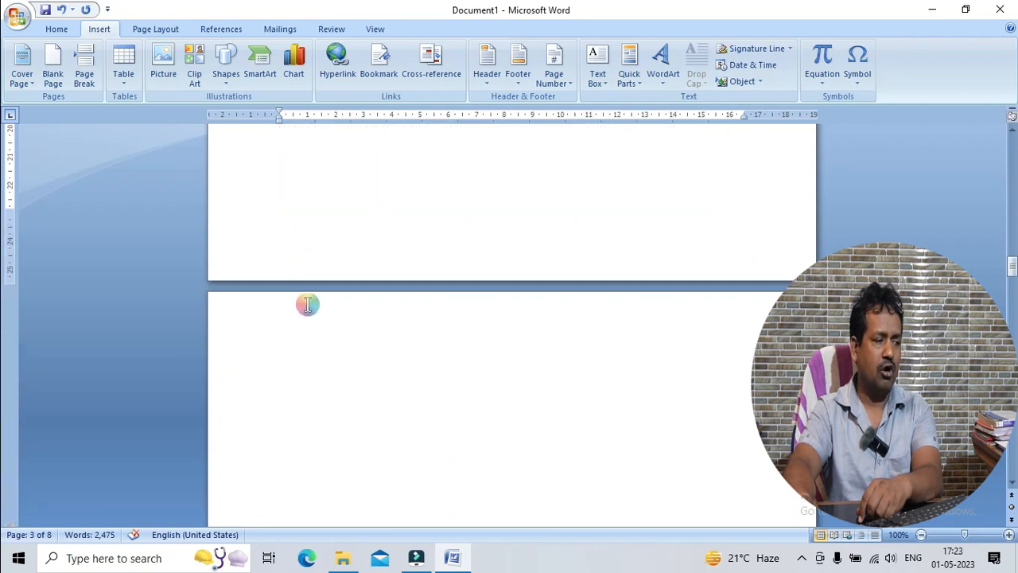
scroll(307, 305, "down", 3)
scroll(307, 304, "down", 11)
scroll(307, 305, "up", 20)
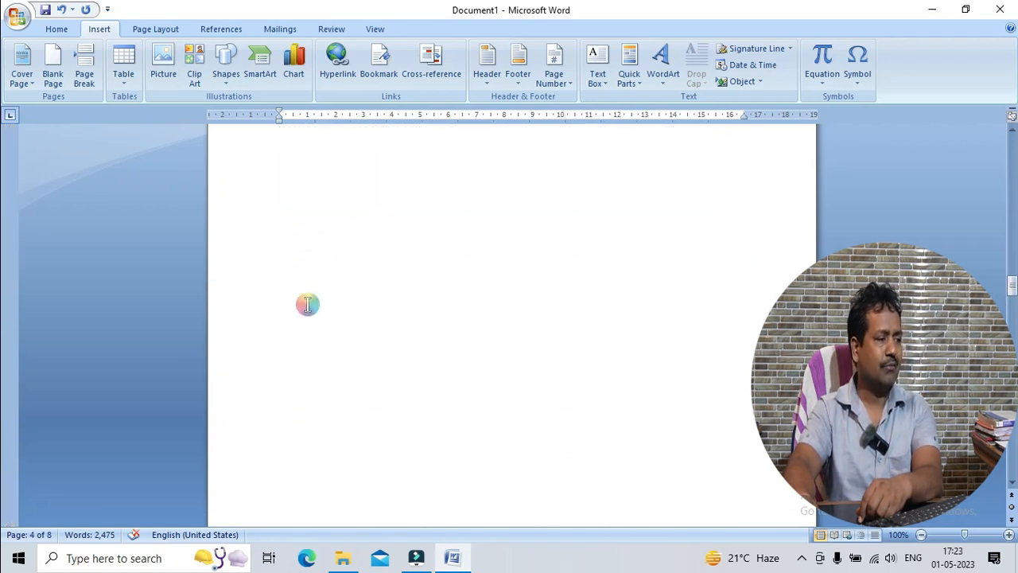
scroll(308, 305, "up", 6)
Delete the blank page and empty paragraphs on page 3 before the paragraph beginning "You can easily change the formatting"
left_click(307, 307)
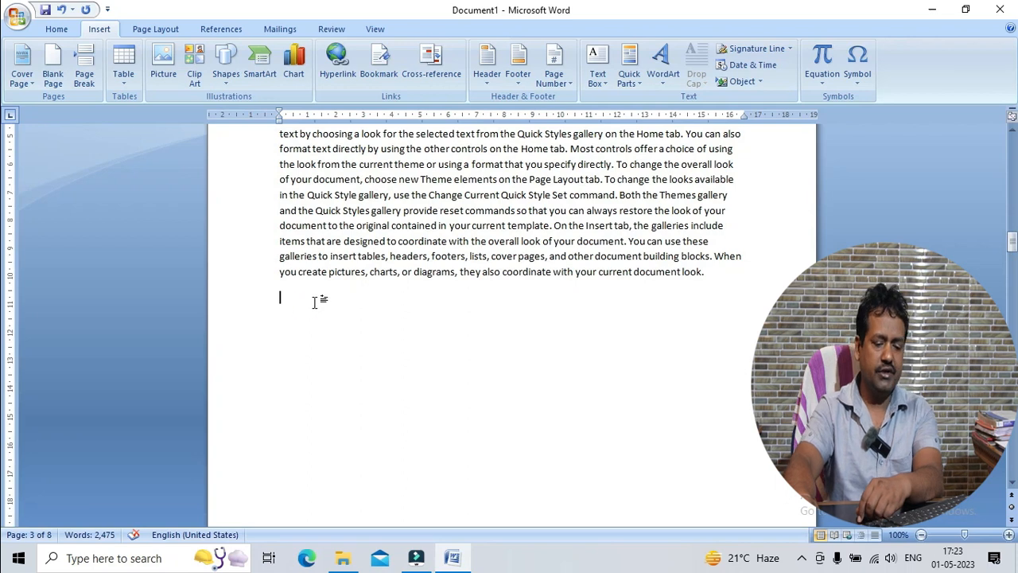
key("Delete")
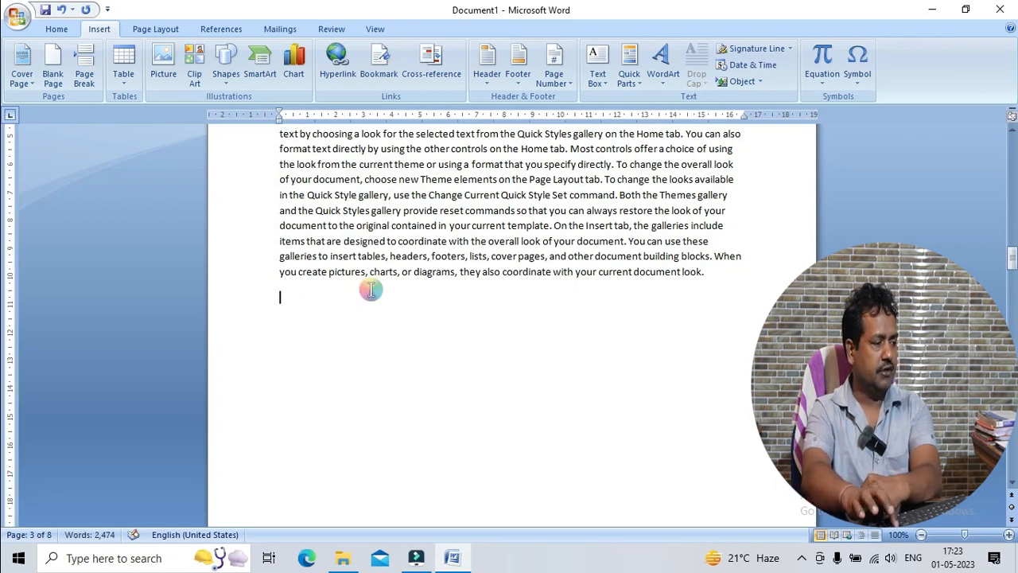
key("Delete")
key("Delete")
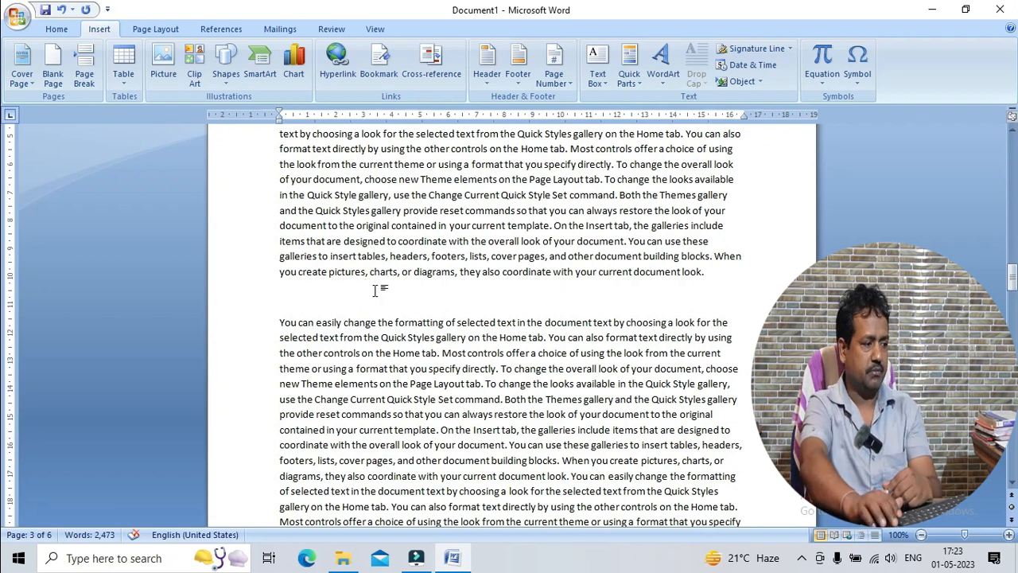
left_click(374, 290)
key("Delete")
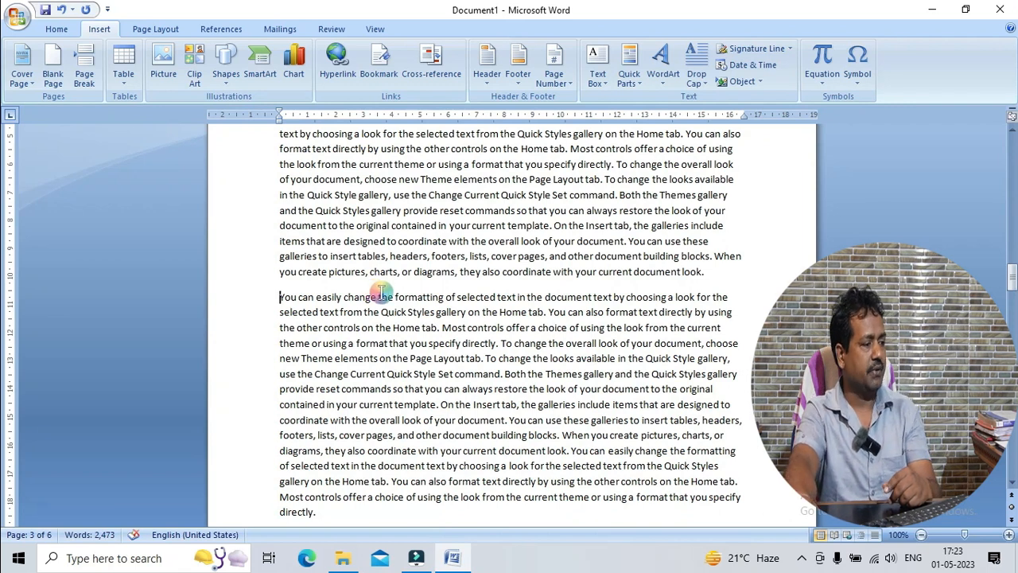
Delete the blank page between the "You can easily change" paragraph and the "To change the overall look" paragraph that follows it
scroll(382, 292, "down", 10)
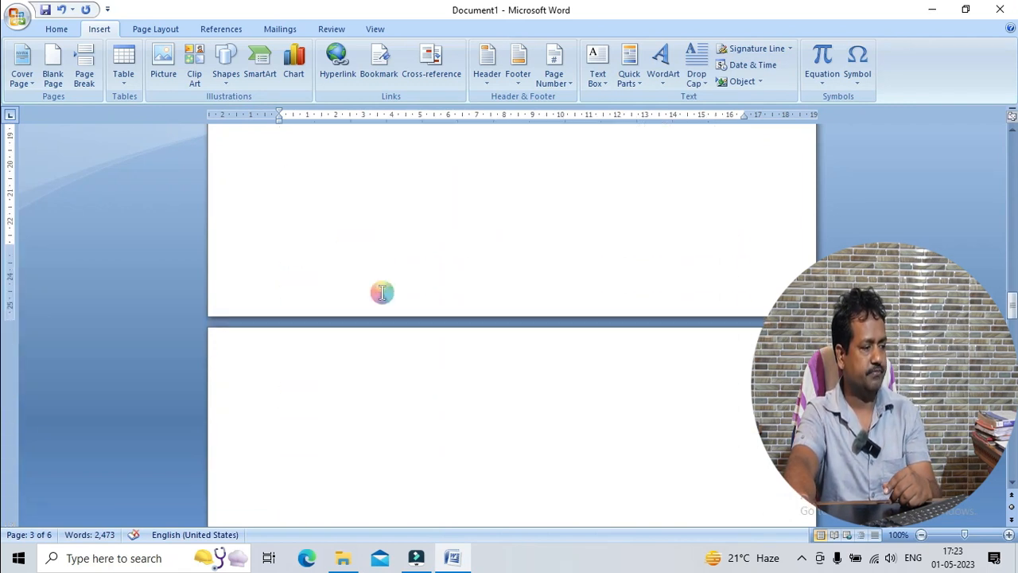
scroll(381, 292, "down", 13)
scroll(377, 325, "up", 6)
scroll(377, 325, "up", 7)
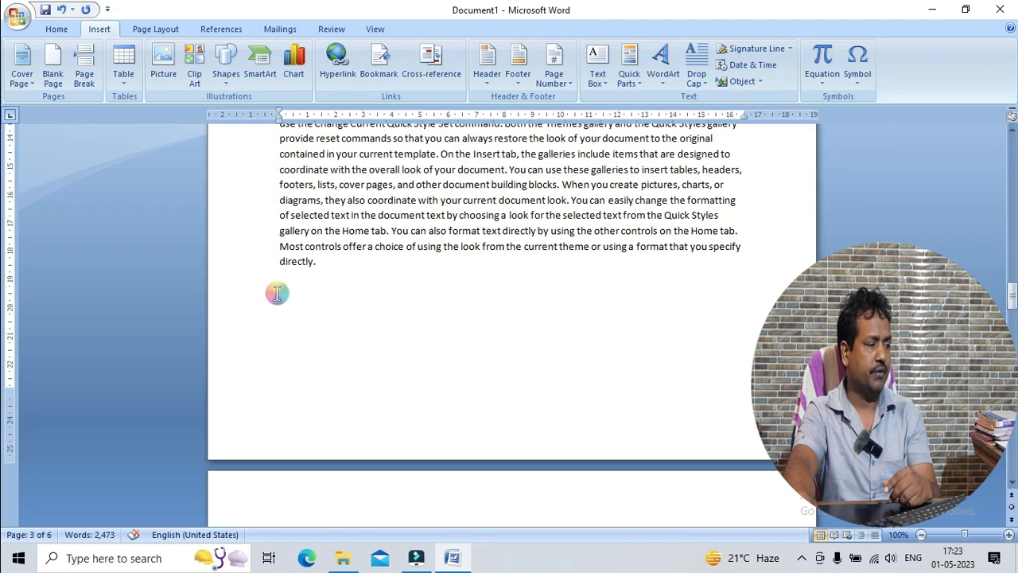
left_click(291, 275)
key("Return")
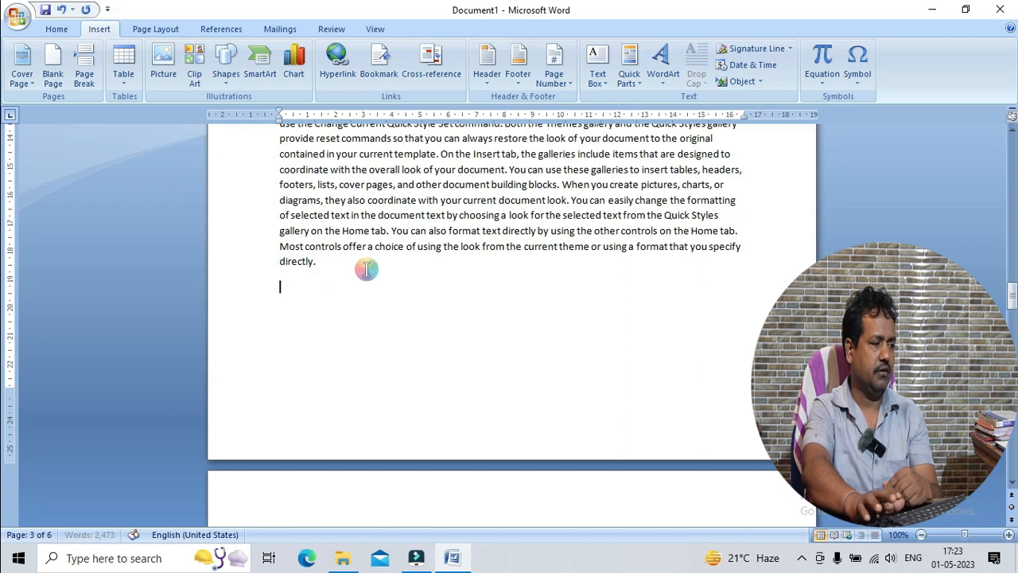
key("Delete")
key("Delete")
key("Delete")
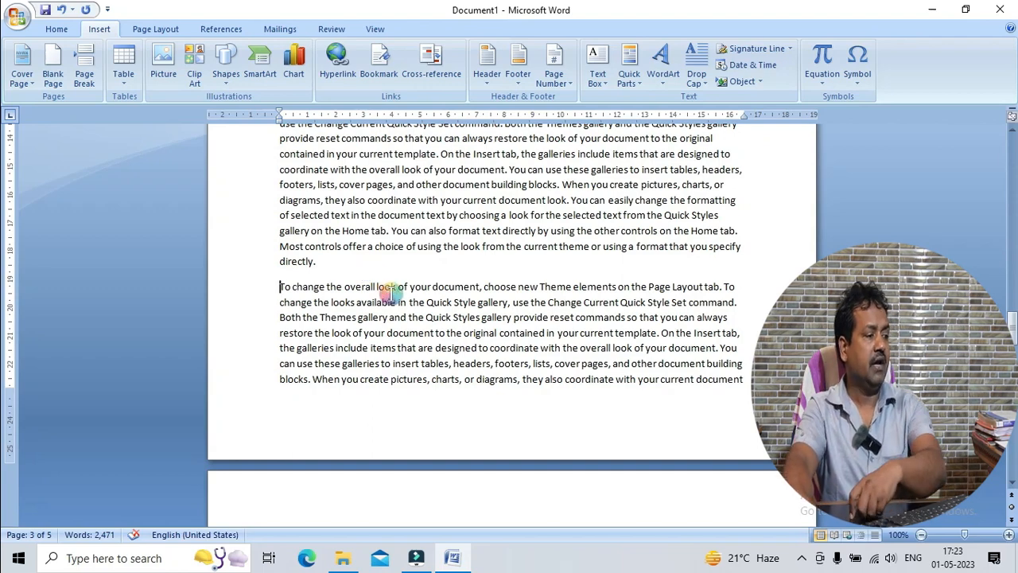
Review the rejoined body text from the end of the document up to the cover page
scroll(427, 310, "up", 4)
scroll(427, 311, "down", 15)
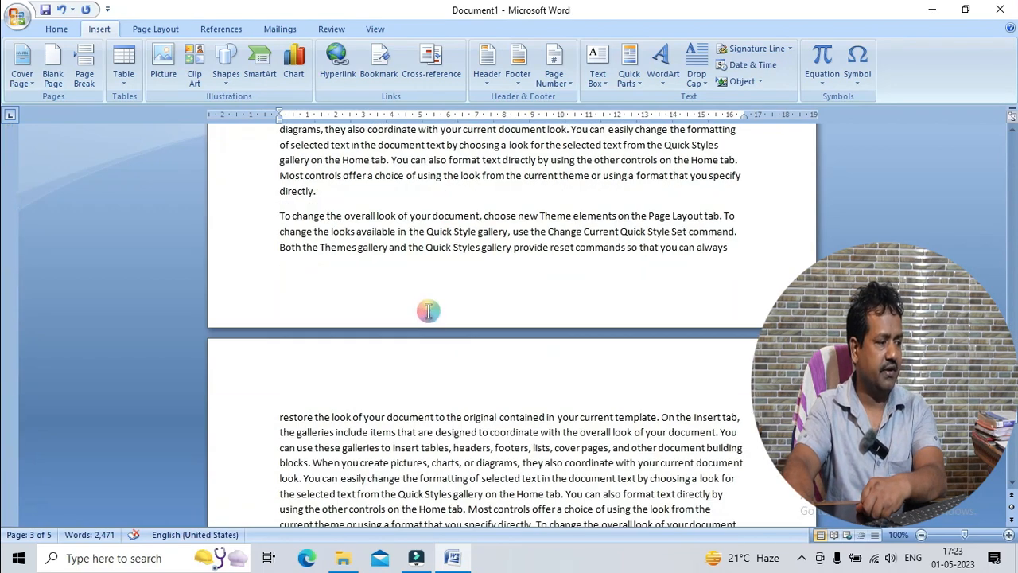
left_click(427, 338)
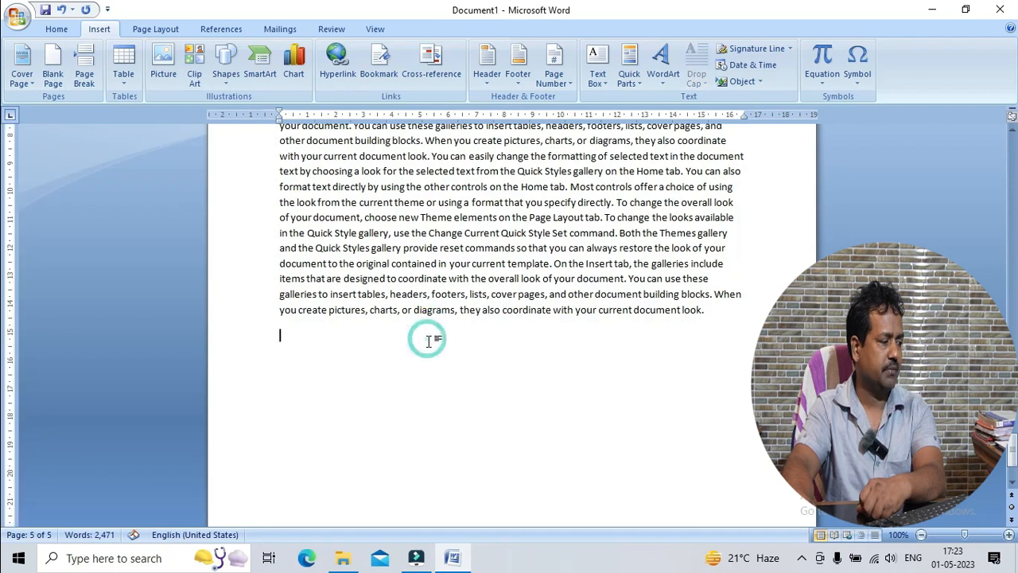
scroll(432, 342, "up", 10)
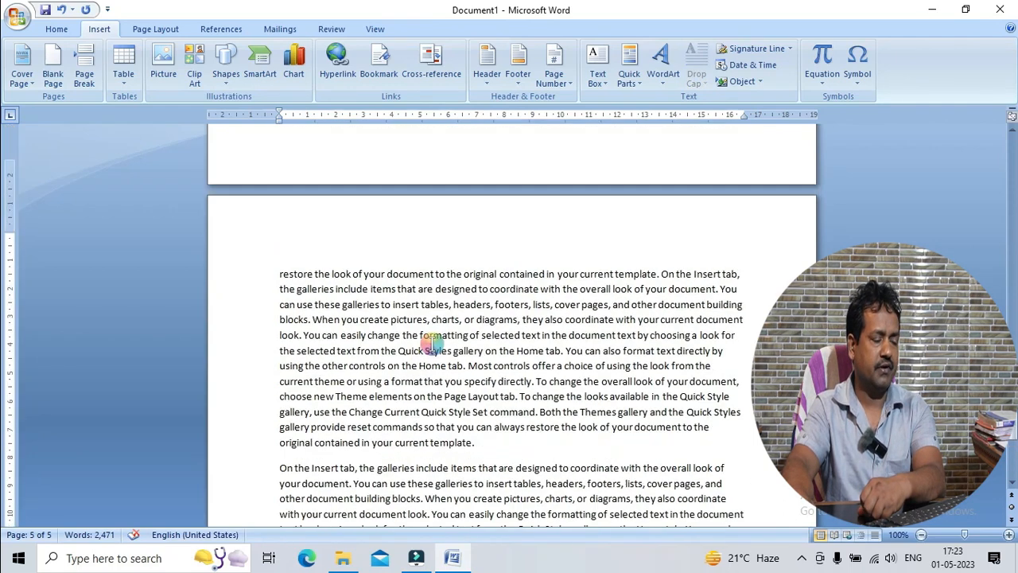
scroll(432, 342, "up", 10)
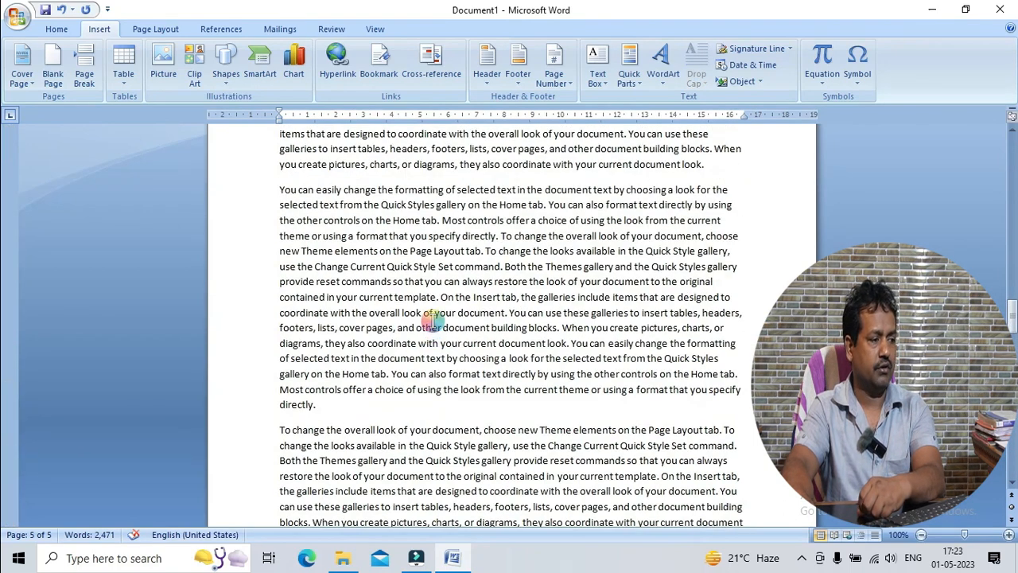
scroll(433, 323, "up", 5)
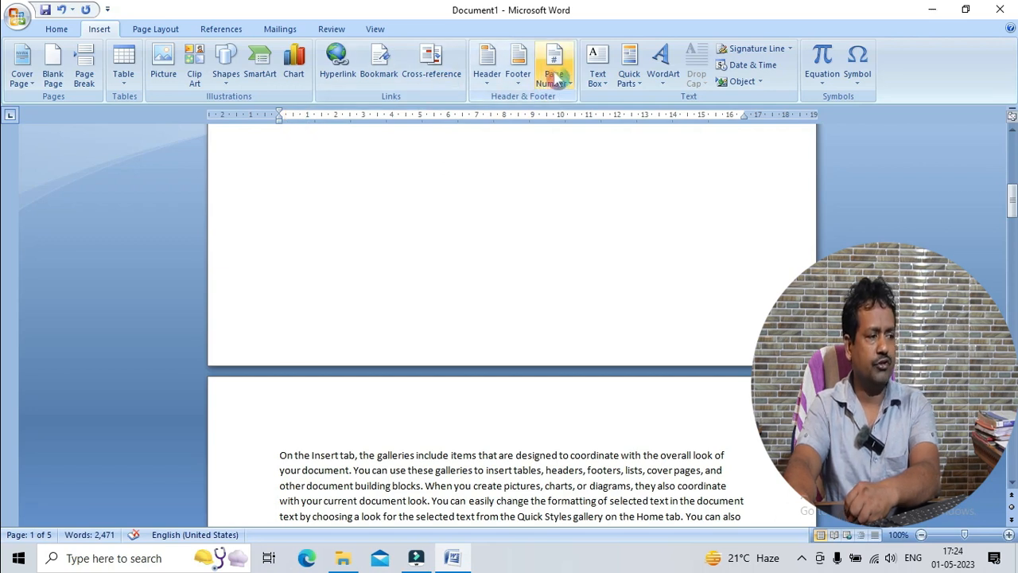
scroll(510, 252, "down", 8)
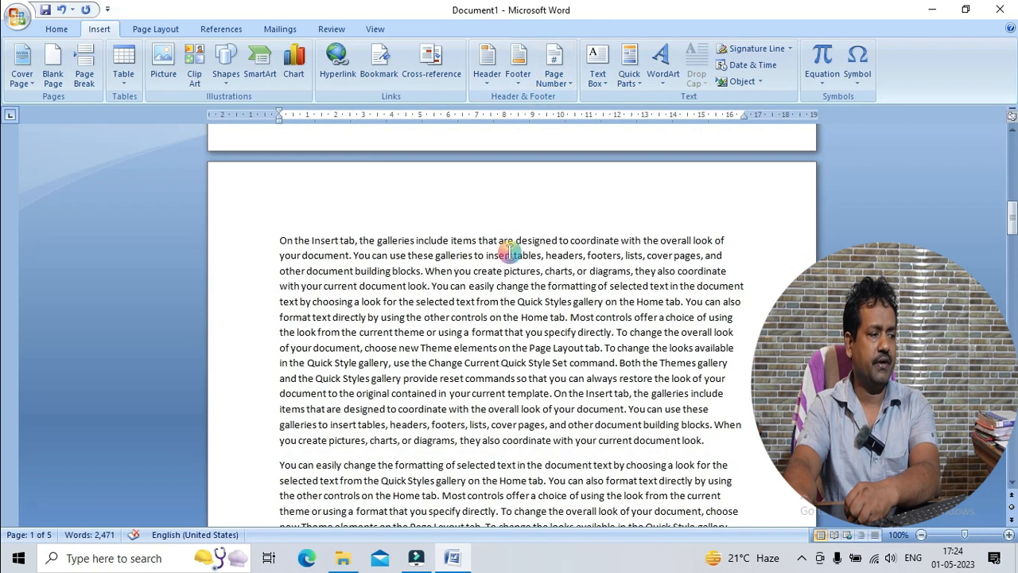
scroll(509, 254, "up", 6)
scroll(510, 253, "down", 15)
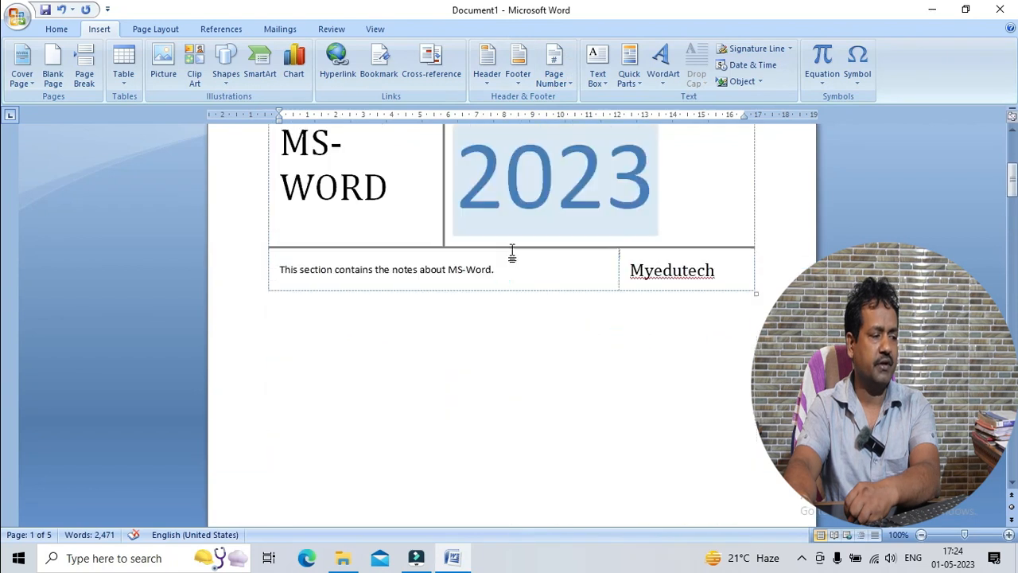
left_click(499, 262)
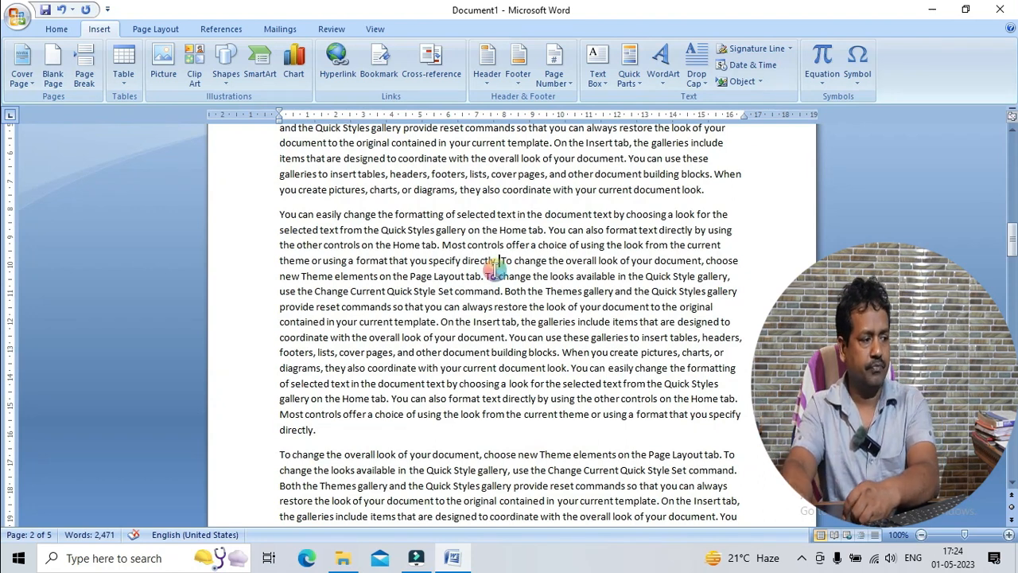
Add an empty paragraph on page 3 before the paragraph beginning "On the Insert tab" and insert a page break there
scroll(493, 270, "down", 4)
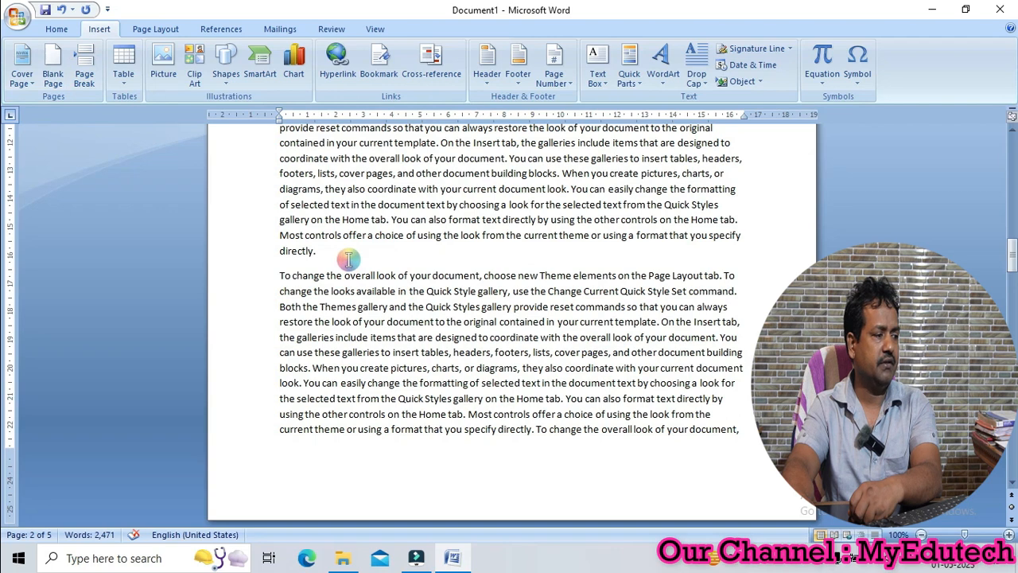
scroll(348, 259, "up", 15)
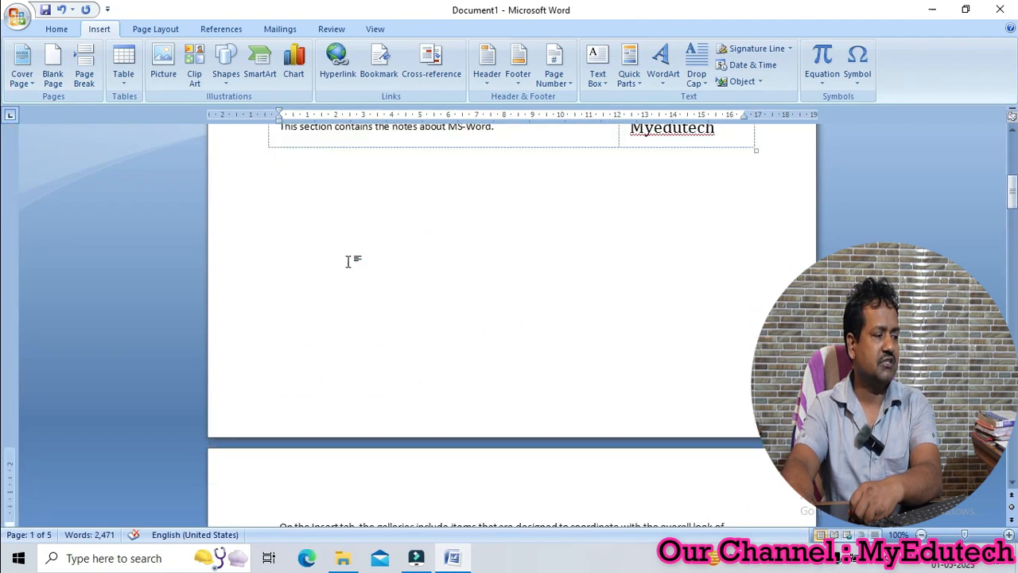
scroll(348, 260, "down", 20)
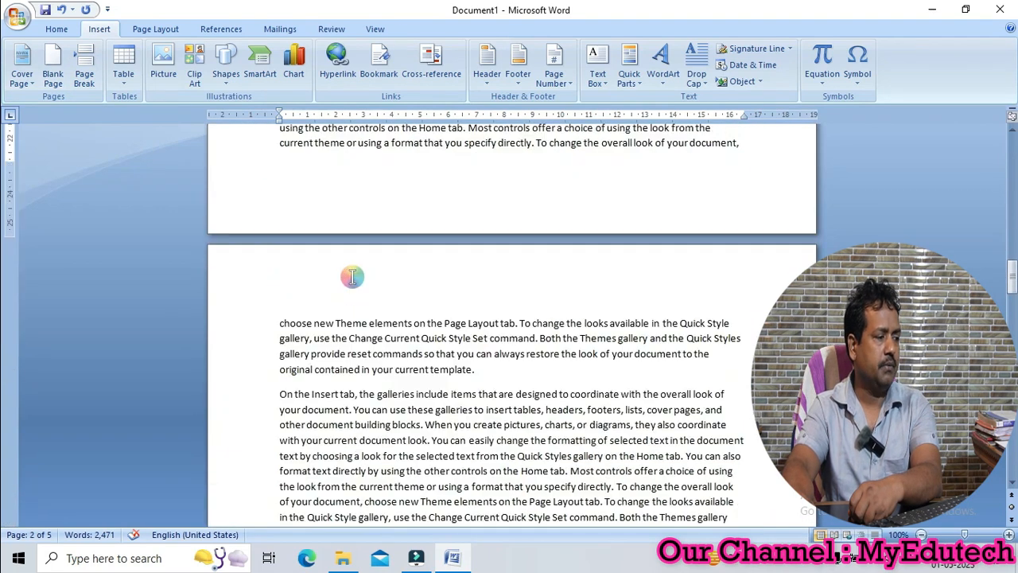
scroll(352, 276, "down", 3)
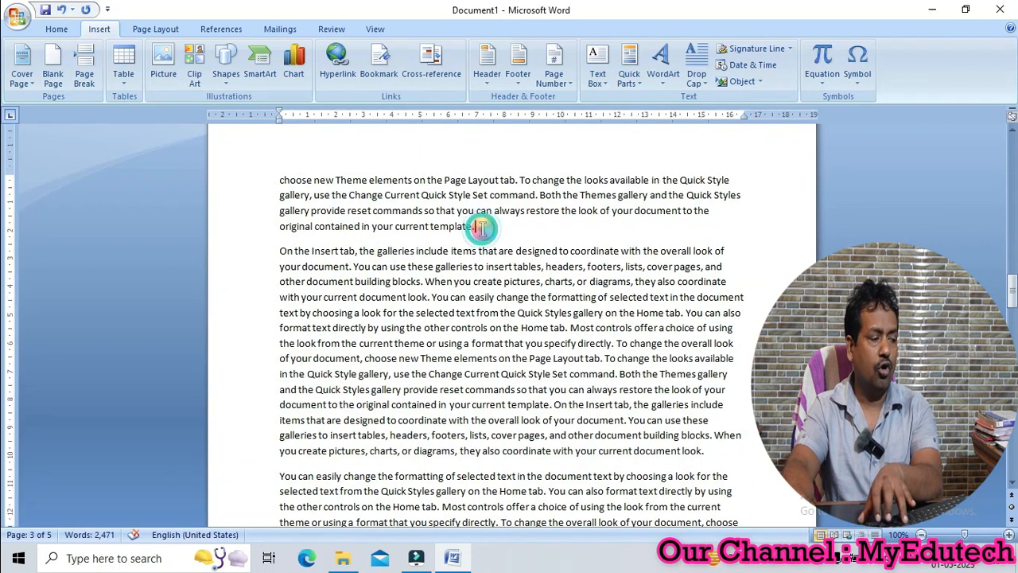
key("Return")
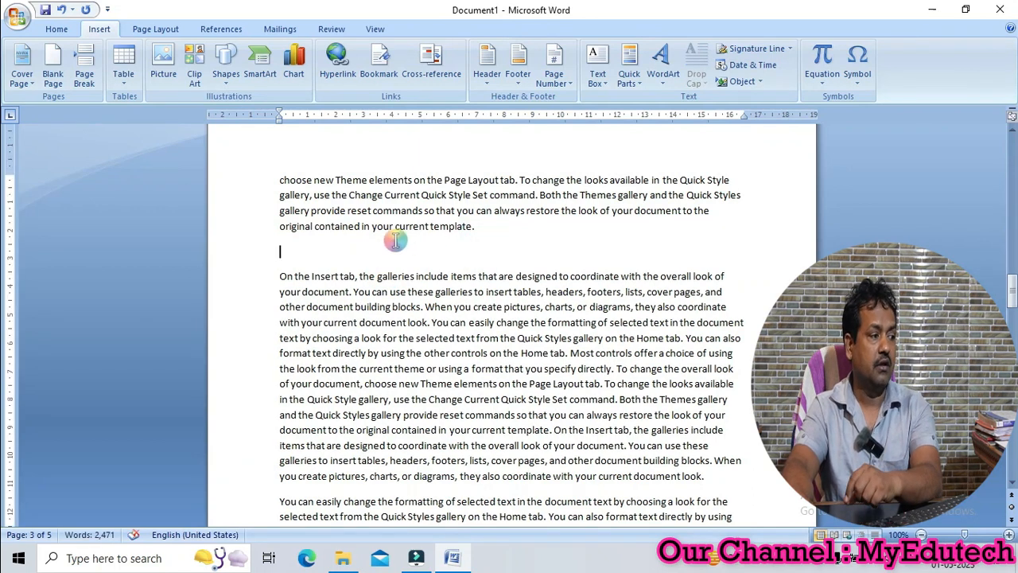
scroll(395, 241, "up", 2)
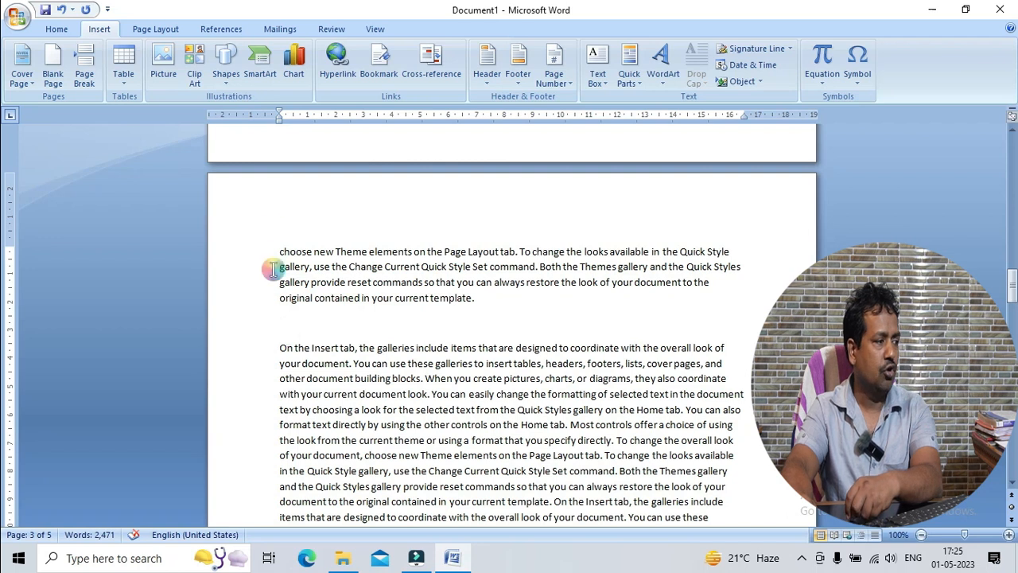
left_click(85, 70)
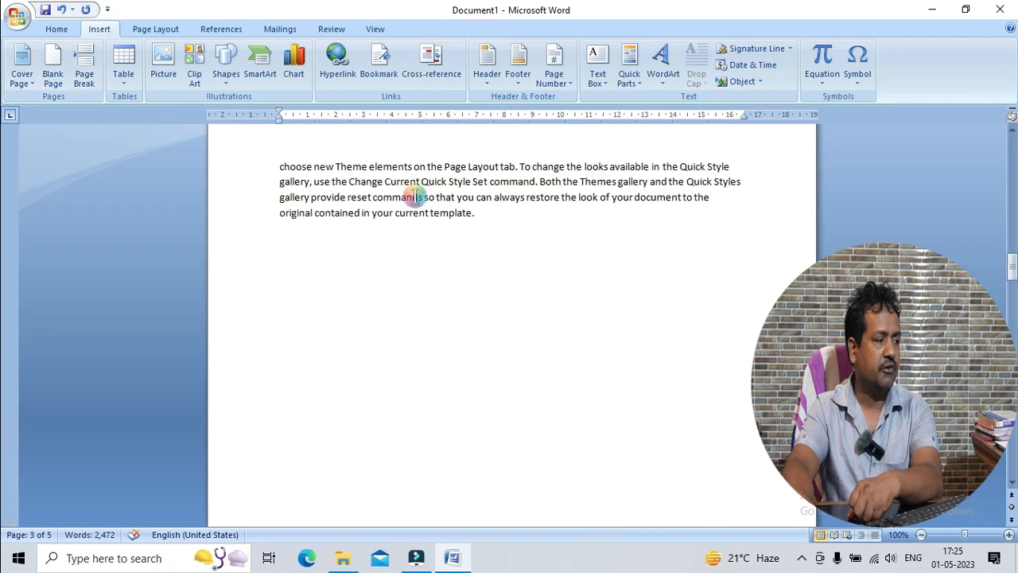
Add an empty paragraph on page 3 after the paragraph ending "original contained in your current template."
scroll(397, 198, "up", 3)
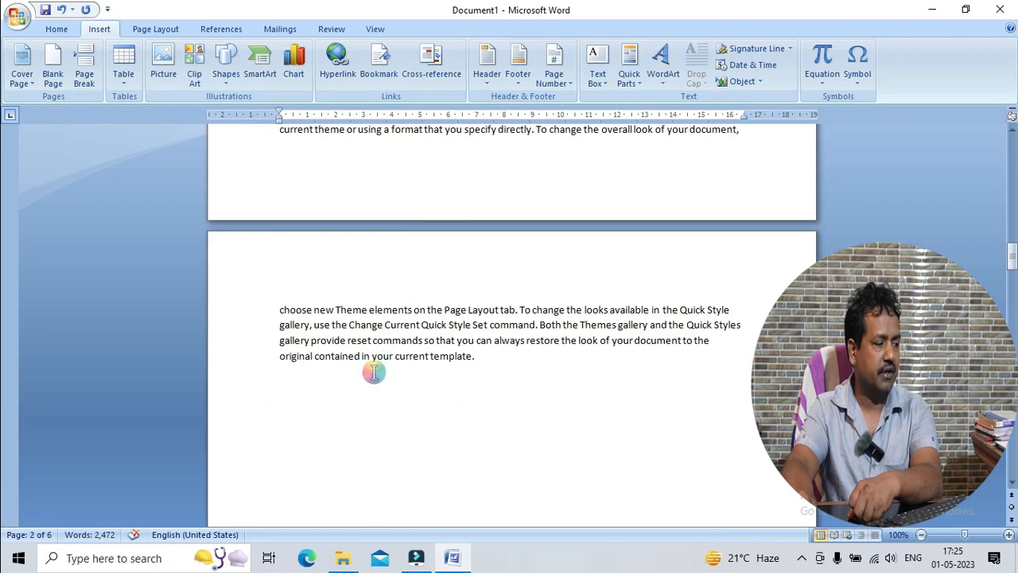
scroll(414, 356, "down", 5)
scroll(414, 356, "down", 2)
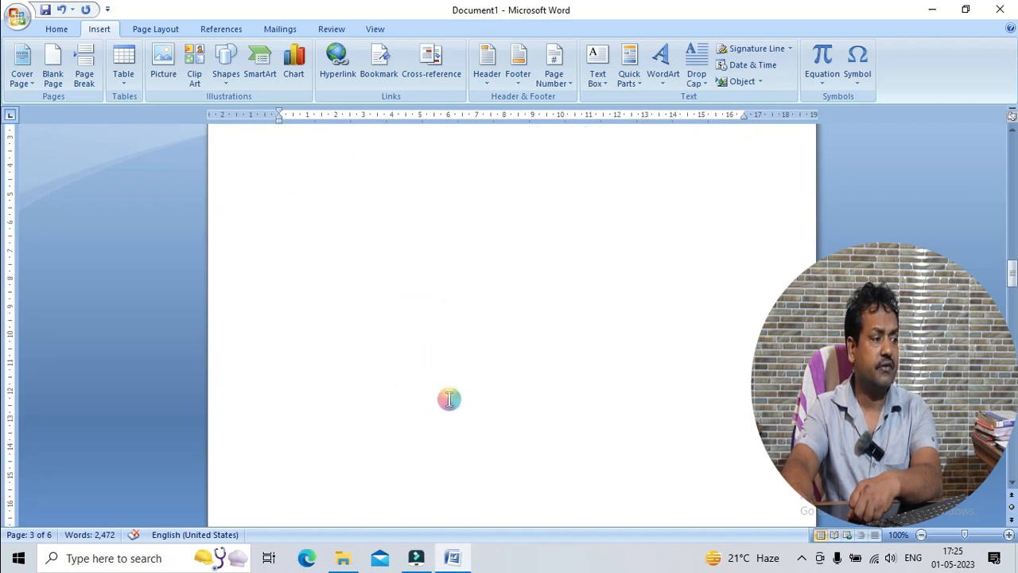
scroll(449, 399, "up", 2)
left_click(490, 216)
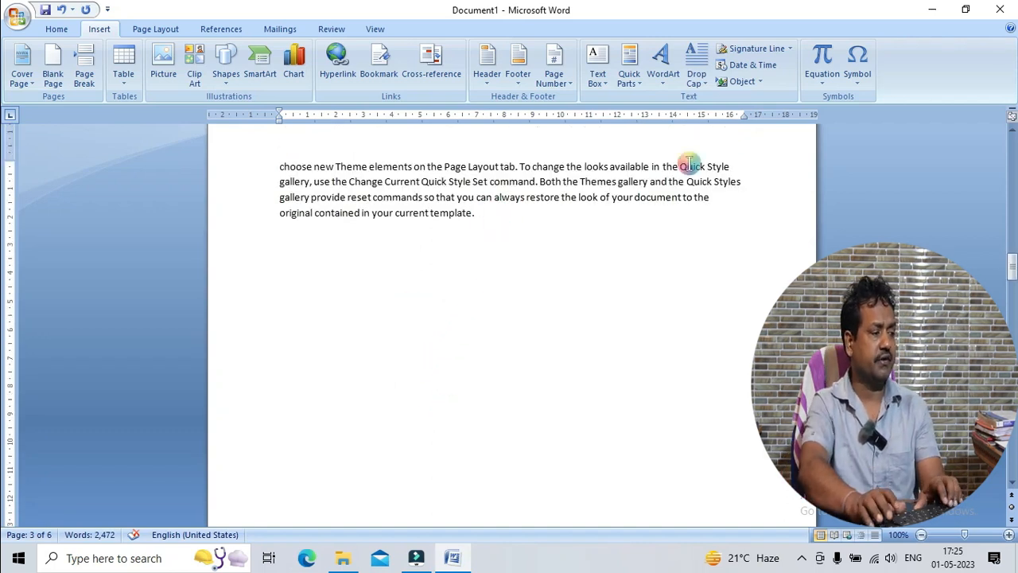
key("Return")
type("dgdfgd")
key("BackSpace")
key("BackSpace")
key("BackSpace")
key("BackSpace")
key("BackSpace")
key("BackSpace")
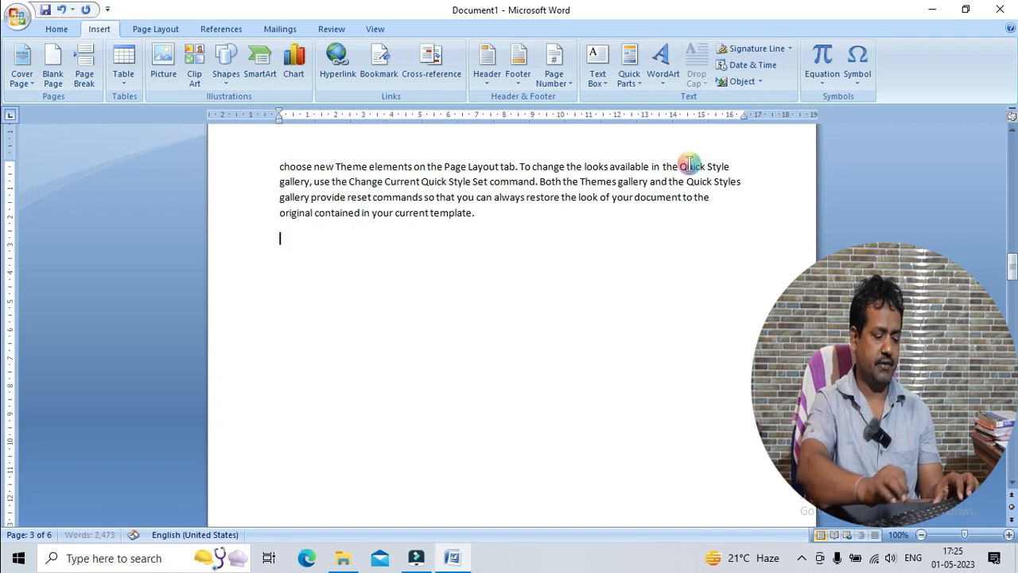
Write a line starting "My name is" with the first name, and below it the line "Hi, here is Myedutech channel."
type("mn")
key("BackSpace")
key("BackSpace")
type("my name is shiv")
key("Return")
type("Hi,")
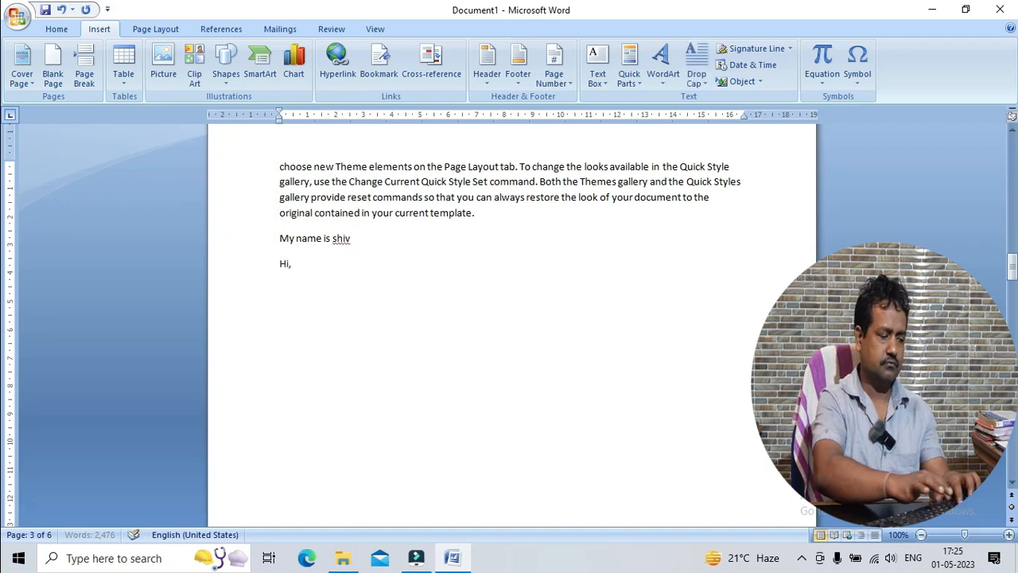
type(" here is Myedutech ch")
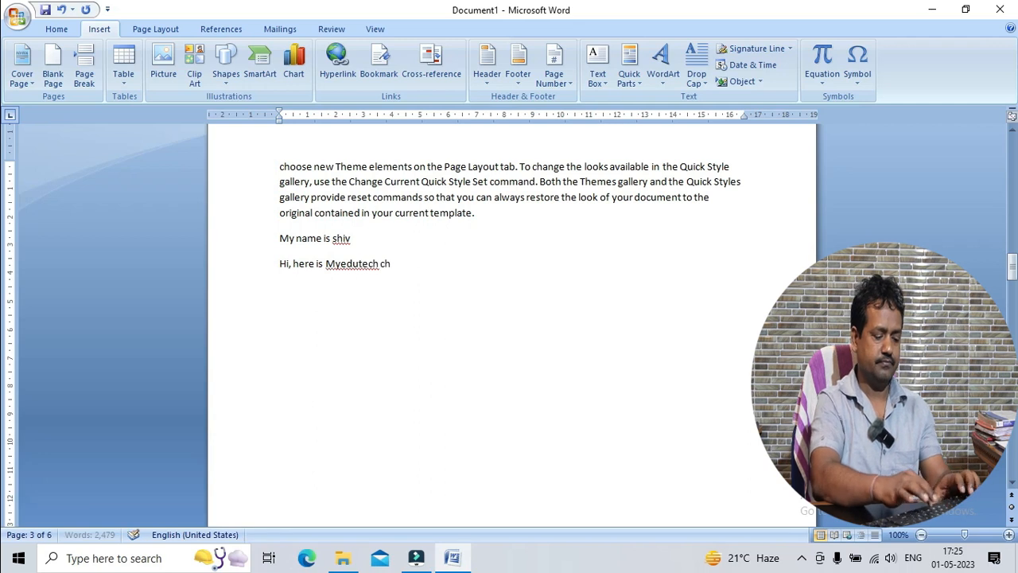
type("annel.")
key("Return")
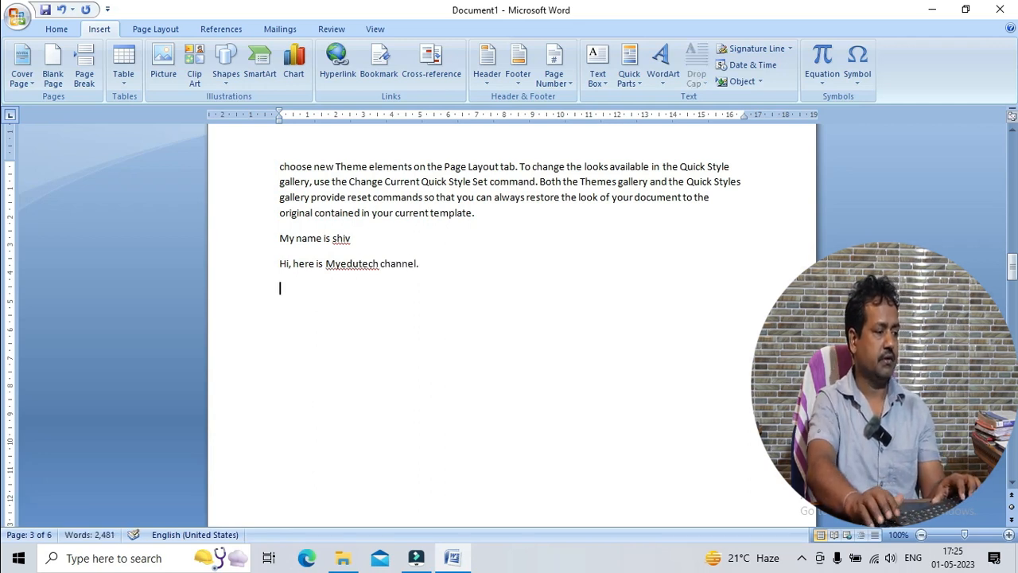
Add an empty paragraph above the "Hi, here is Myedutech channel." line and enlarge that line's font by several steps
key("Up")
key("Return")
key("shift+Down")
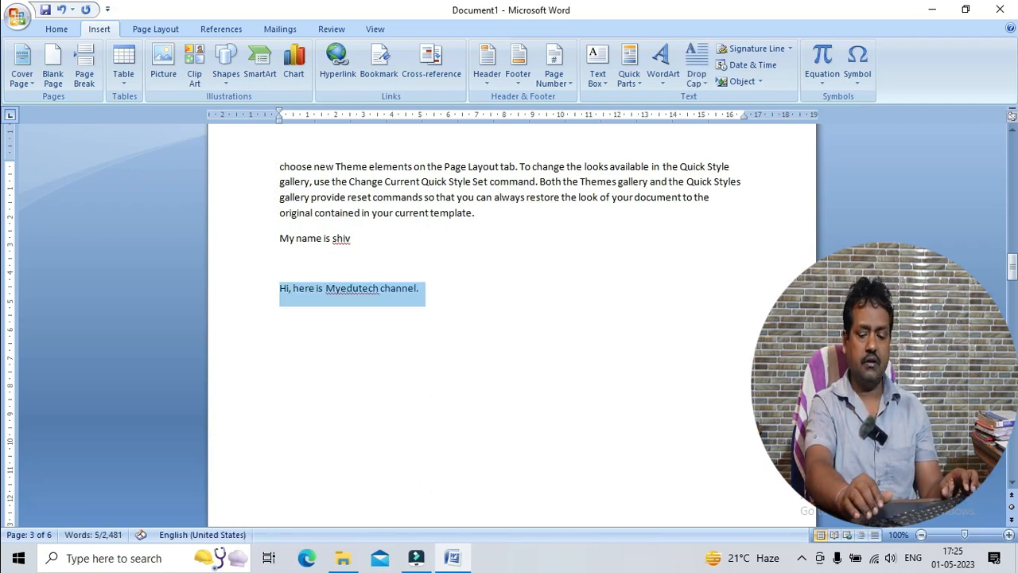
key("ctrl+shift+period")
key("ctrl+shift+period")
key("ctrl+shift+period")
key("ctrl+shift+period")
key("ctrl+shift+period")
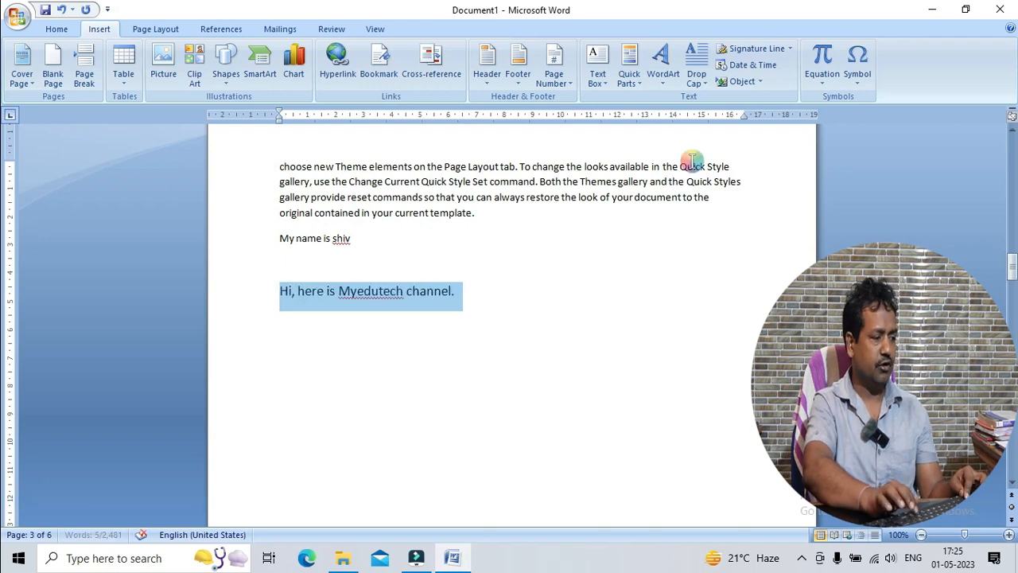
Enlarge the font of the "My name is" line to match the size of the channel line
key("Up")
key("Up")
key("shift+End")
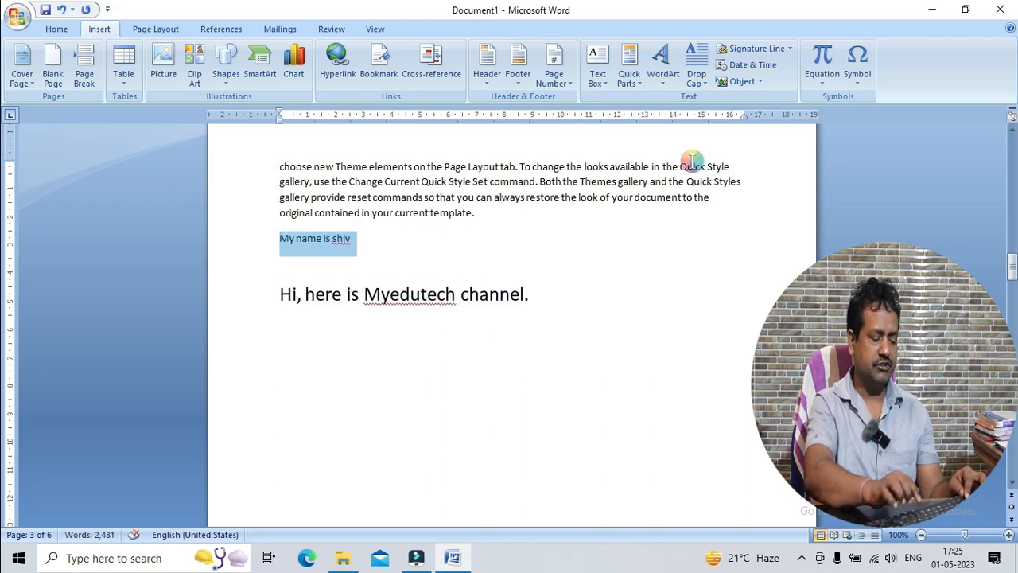
key("ctrl+shift+period")
key("ctrl+shift+period")
key("ctrl+shift+period")
key("ctrl+shift+period")
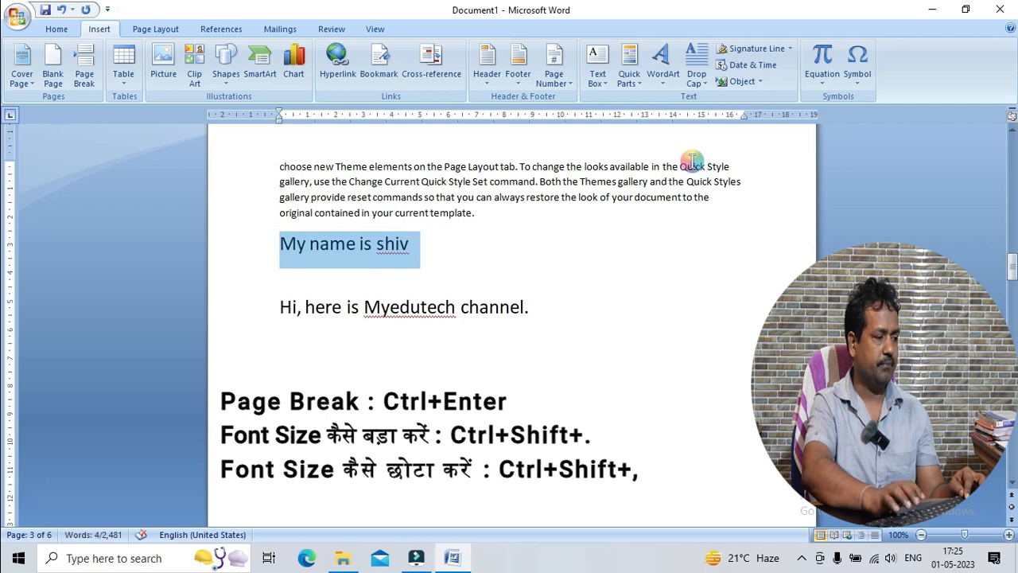
Shrink the font of the "My name is" line by three steps and enlarge it by three steps again
key("ctrl+shift+comma")
key("ctrl+shift+comma")
key("ctrl+shift+comma")
key("ctrl+shift+comma")
key("ctrl+shift+comma")
key("ctrl+shift+period")
key("ctrl+shift+period")
key("ctrl+shift+period")
key("ctrl+shift+period")
key("ctrl+shift+period")
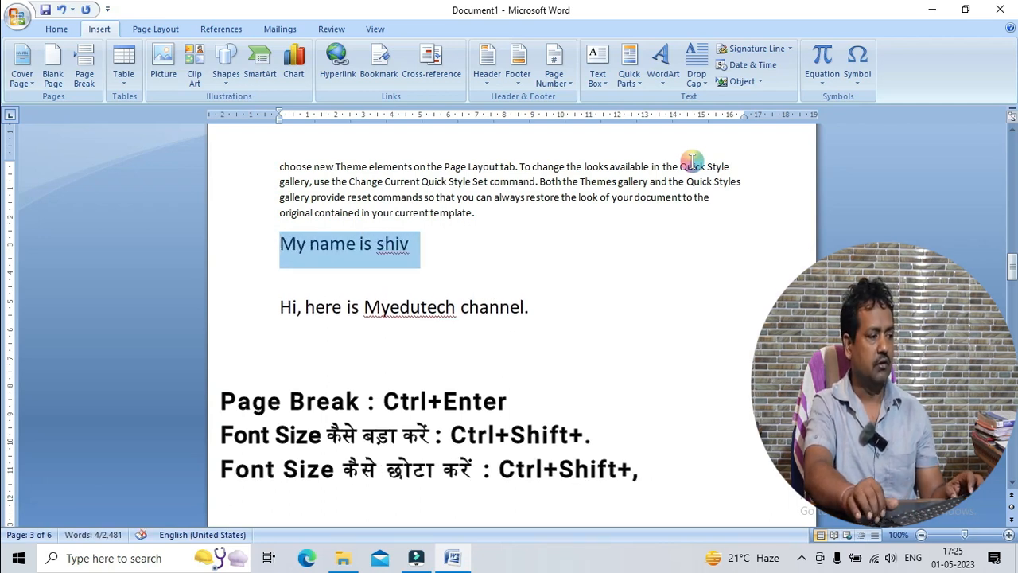
Add an empty paragraph above the "My name is" line
key("Down")
key("Up")
key("Return")
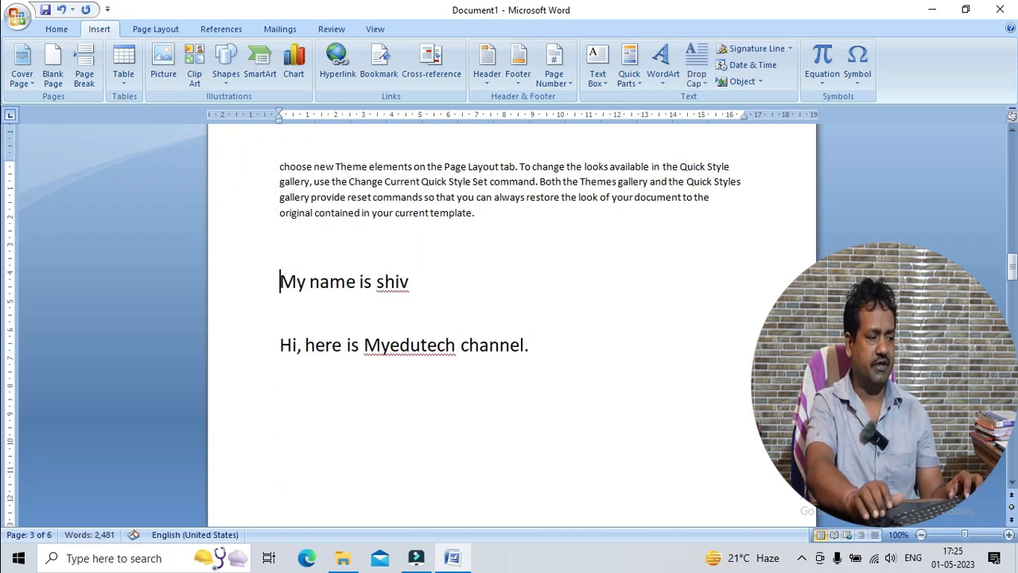
key("shift+End")
key("shift+Down")
key("shift+Down")
key("Right")
key("Up")
key("Up")
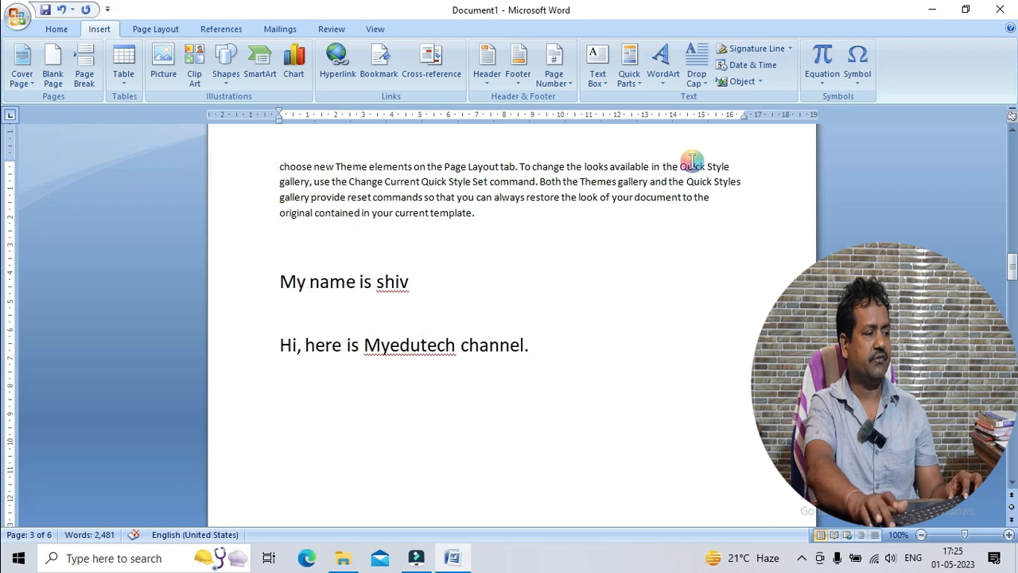
key("shift+Down")
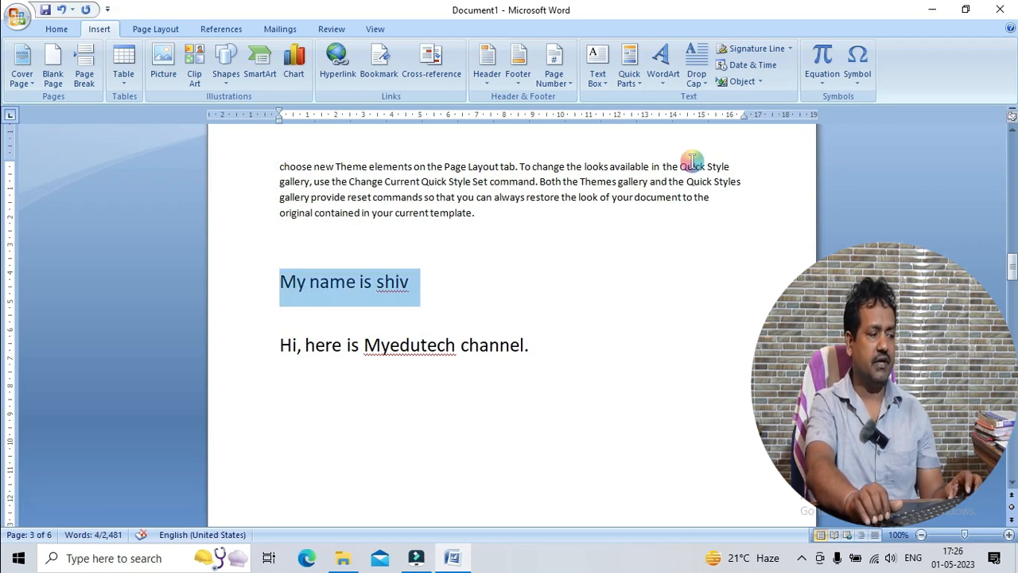
key("Down")
key("Home")
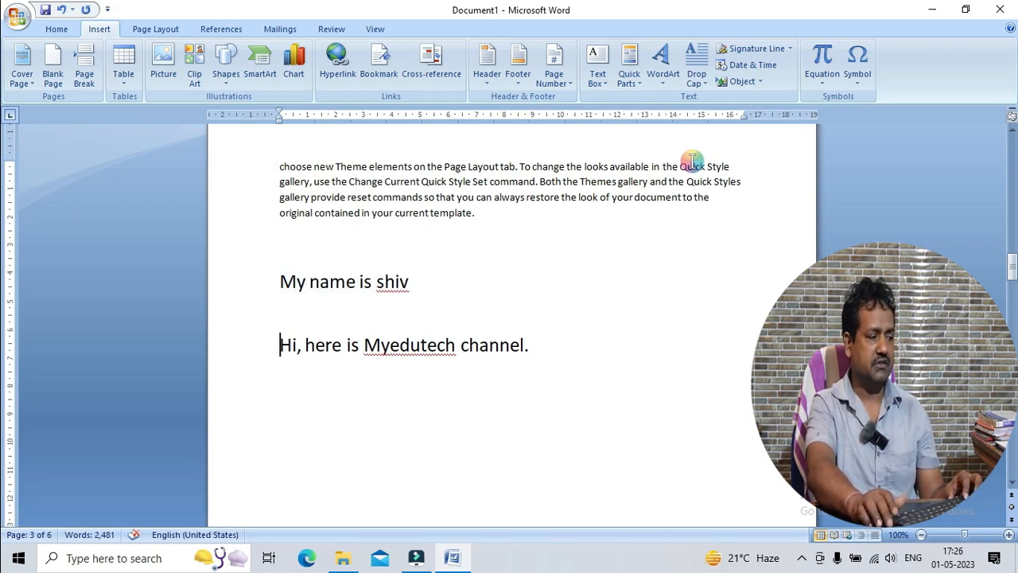
Enlarge the font of the "Hi, here is Myedutech channel." line by three steps
key("shift+Down")
key("ctrl+shift+period")
Shrink and enlarge the font of the "Hi, here is Myedutech channel." line, ending slightly smaller than the "My name is" line
key("ctrl+shift+period")
key("ctrl+shift+period")
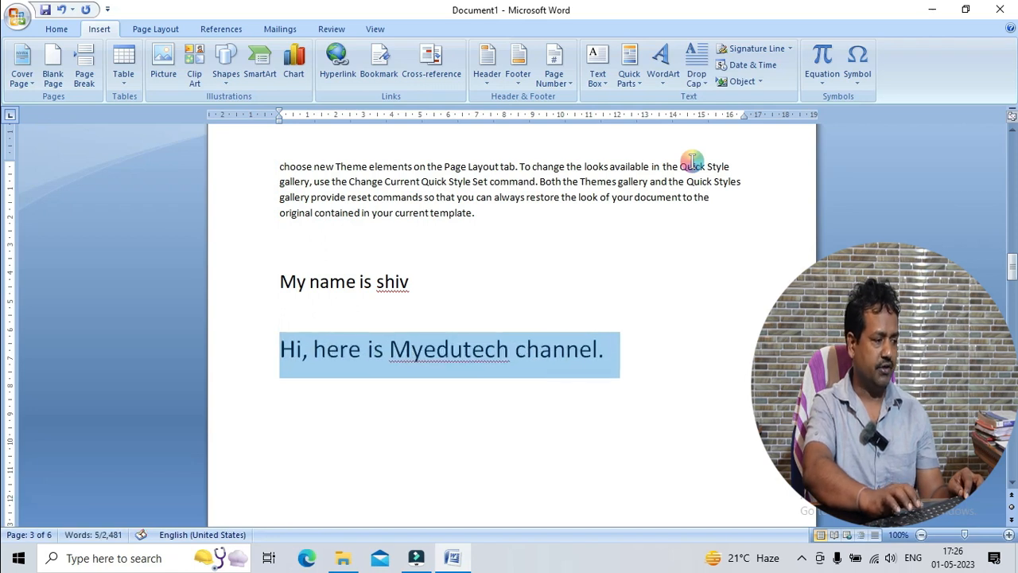
key("ctrl+shift+comma")
key("ctrl+shift+comma")
key("ctrl+shift+comma")
key("ctrl+shift+comma")
key("ctrl+shift+period")
key("ctrl+shift+period")
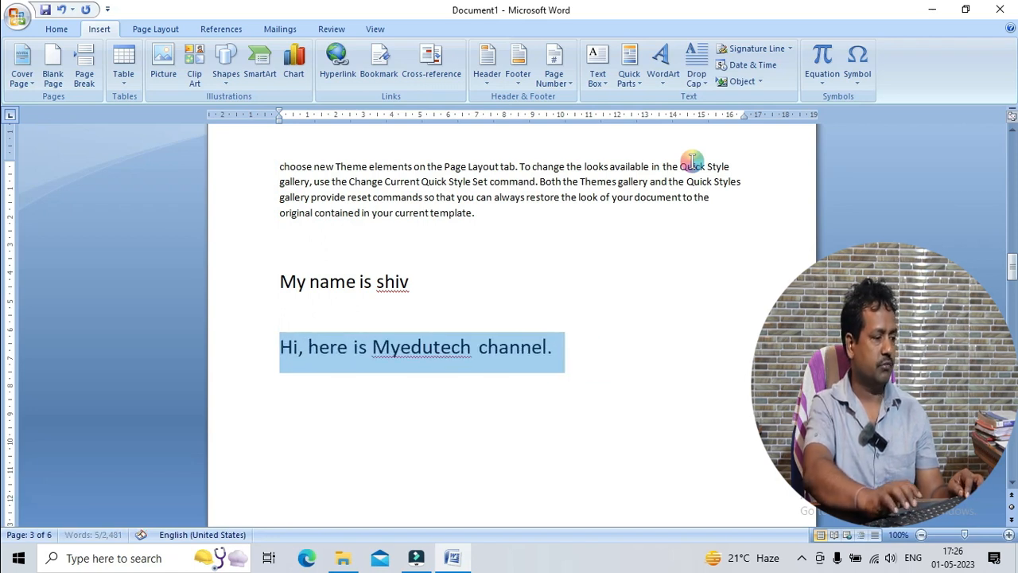
key("ctrl+shift+comma")
key("ctrl+shift+comma")
key("Up")
key("Up")
key("shift+End")
key("Down")
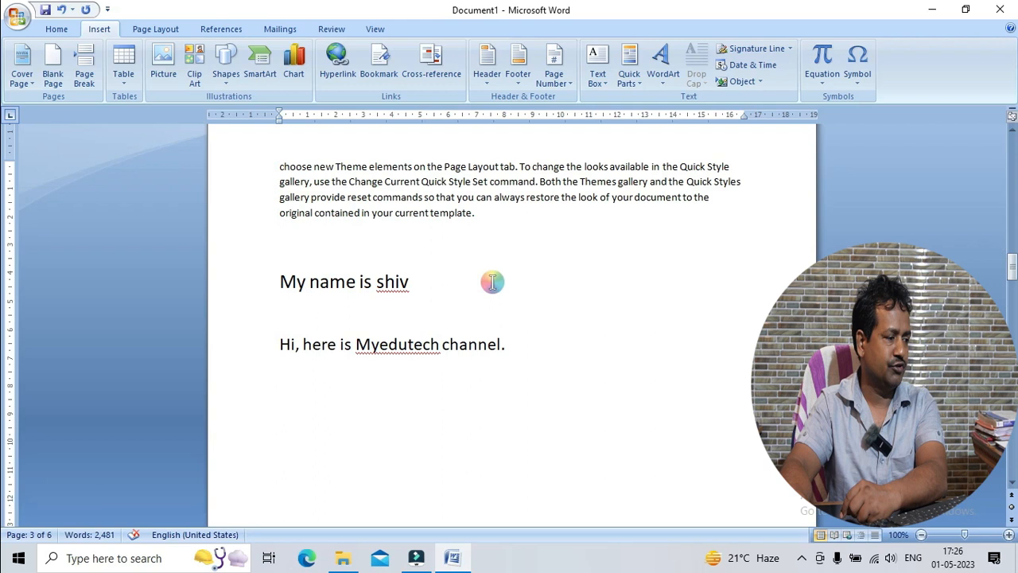
Delete the "My name is" line and the "Hi, here is Myedutech channel." line from page 3
scroll(492, 282, "down", 8)
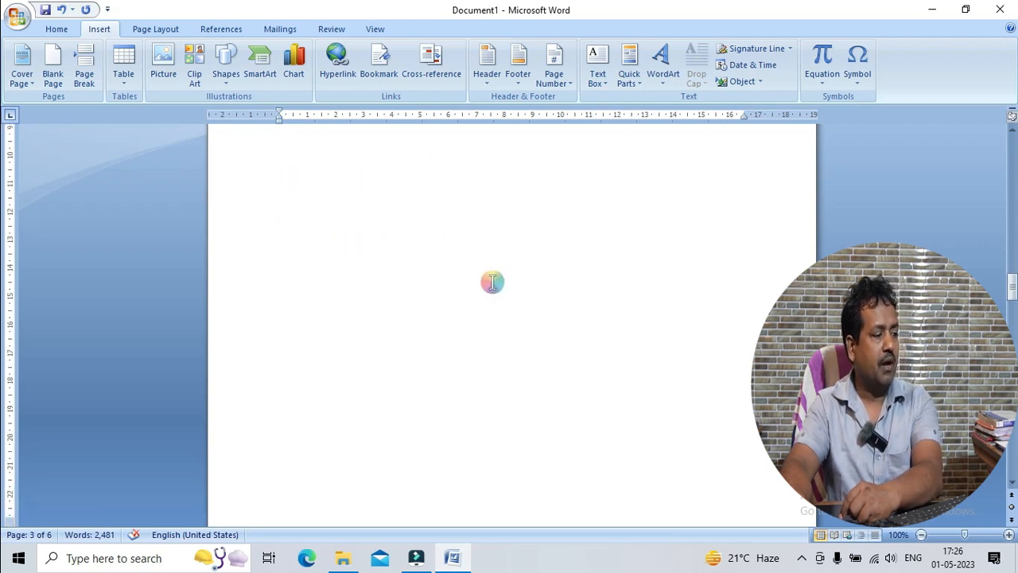
scroll(492, 283, "down", 4)
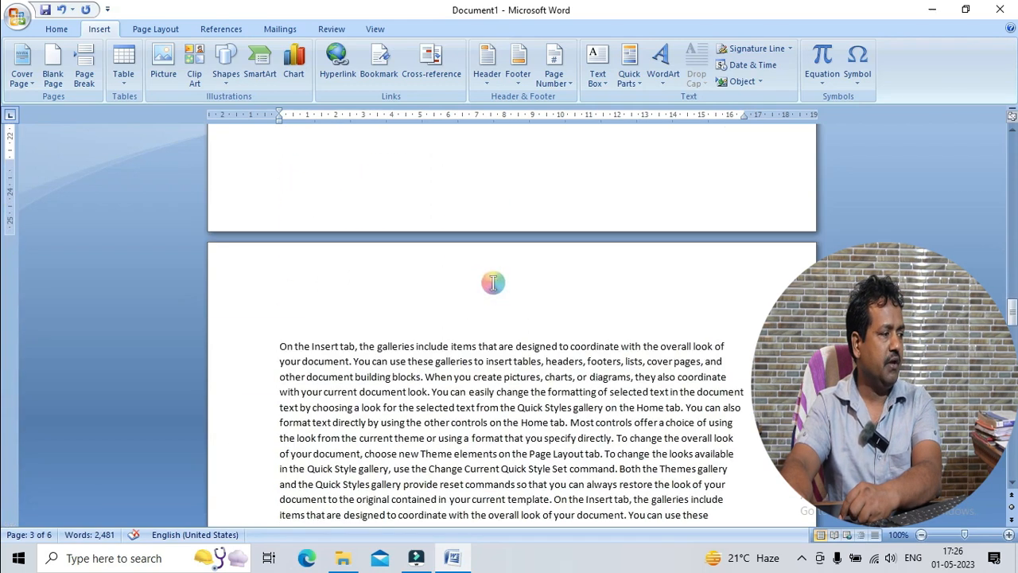
scroll(492, 282, "up", 10)
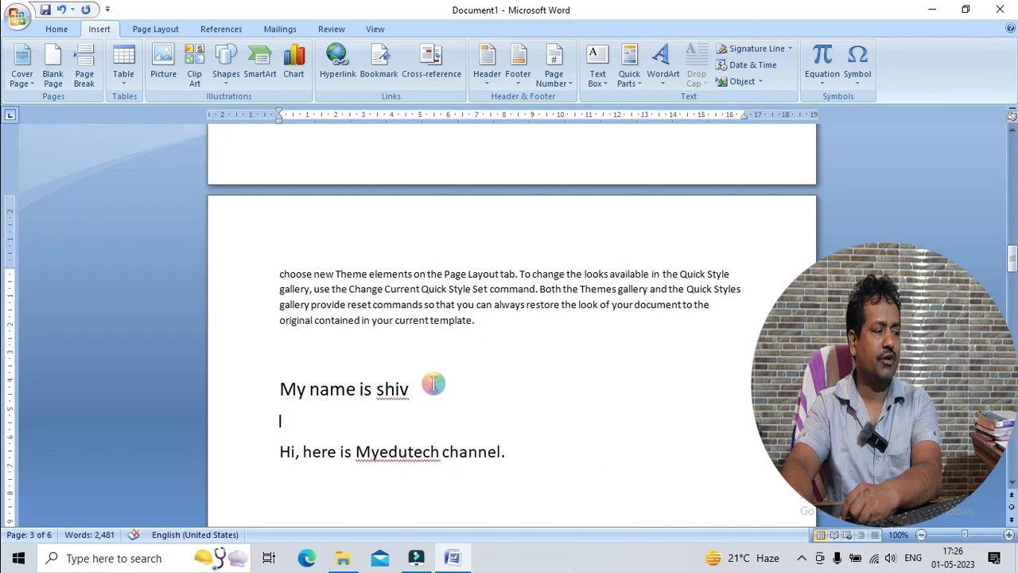
scroll(434, 384, "down", 3)
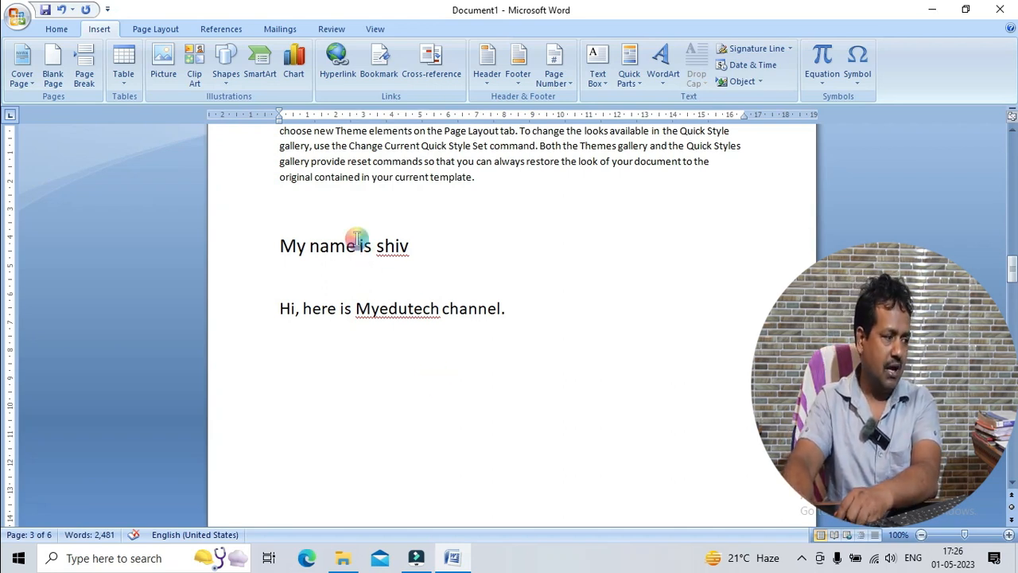
left_click_drag(272, 245, 296, 343)
key("Delete")
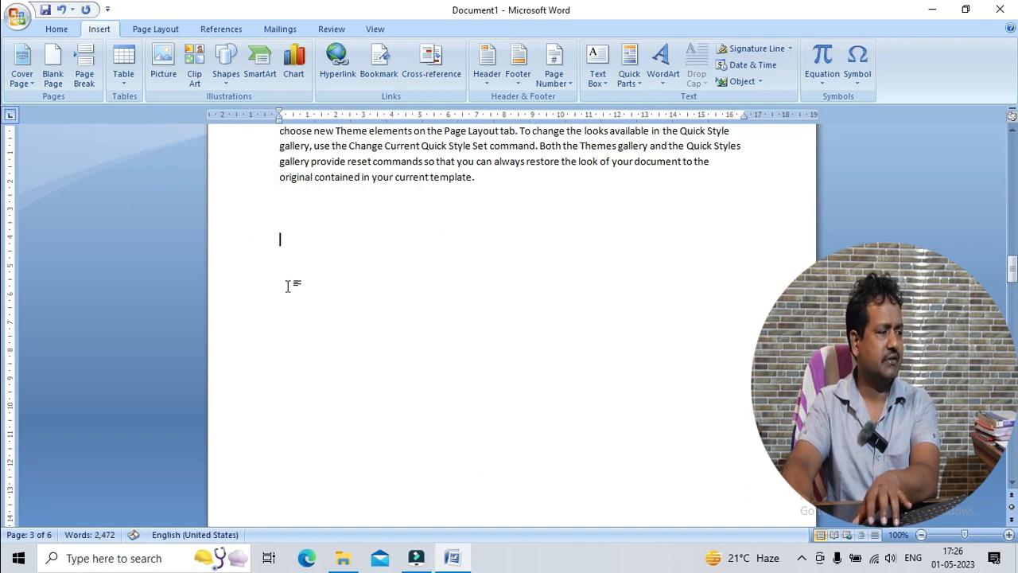
Delete the empty paragraphs and the page break before the paragraph beginning "On the Insert tab"
left_click(429, 208)
key("Delete")
key("Delete")
key("Delete")
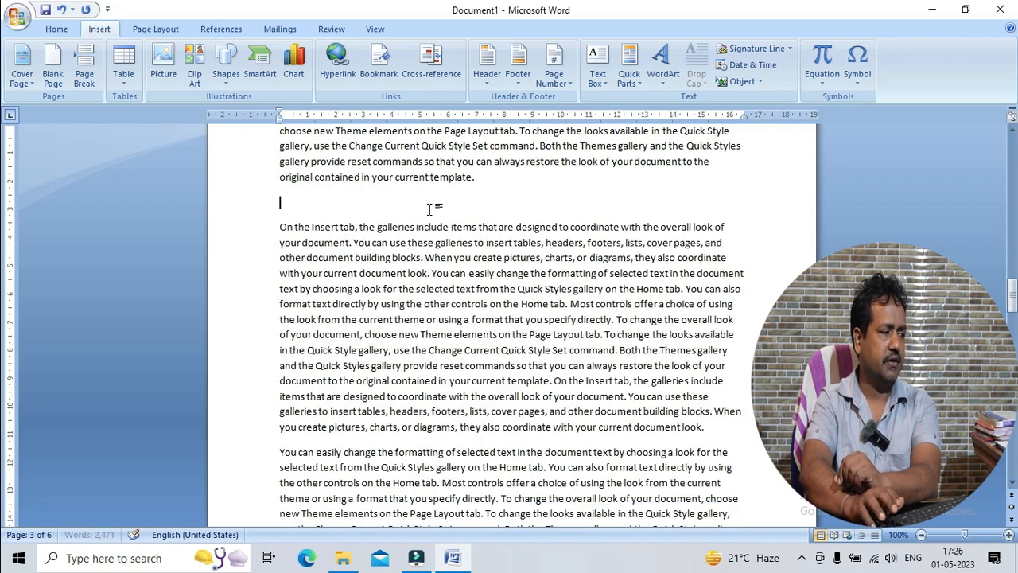
key("Delete")
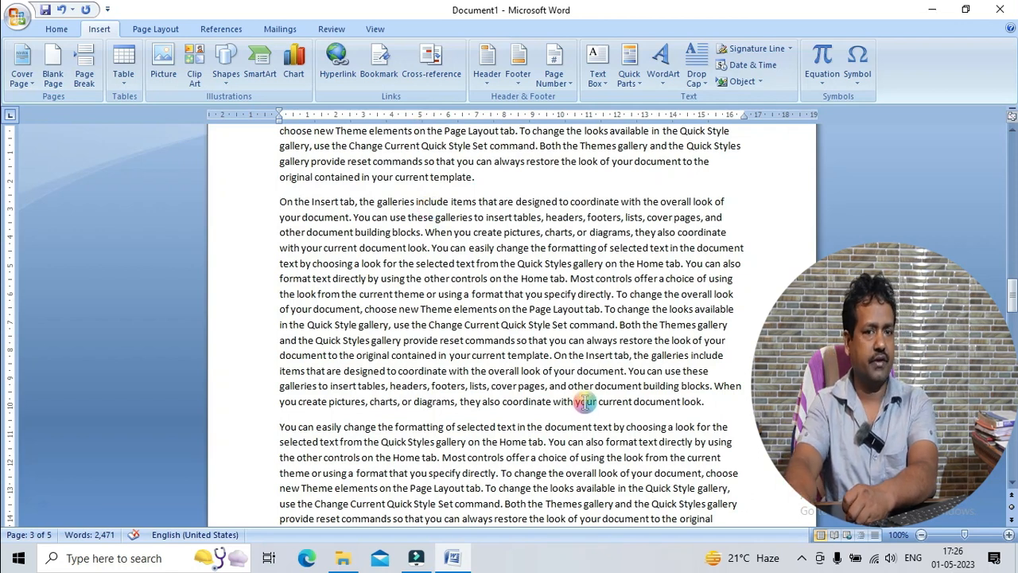
key("Return")
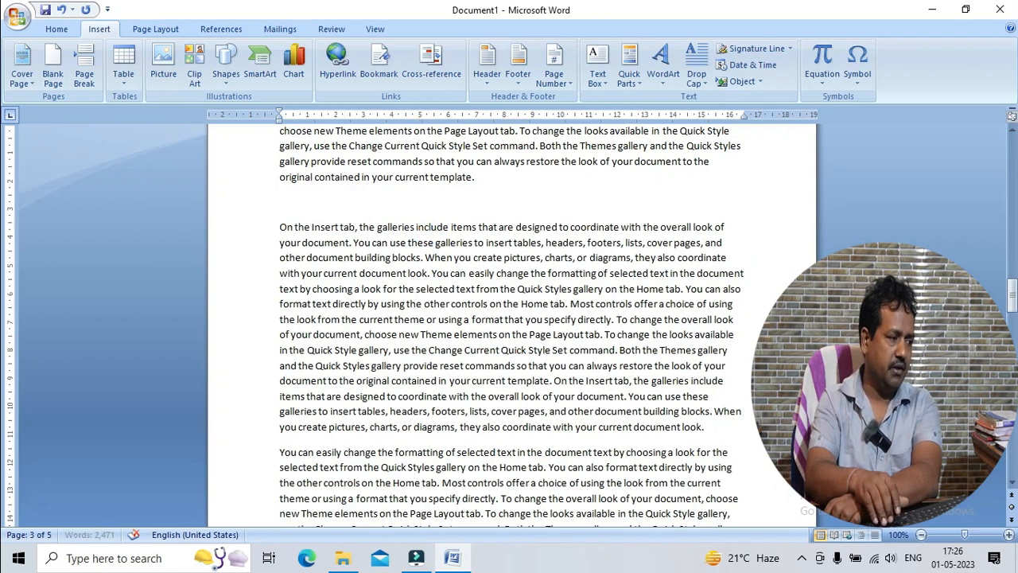
key("Up")
key("Return")
key("Up")
key("Up")
key("Down")
key("Delete")
key("Delete")
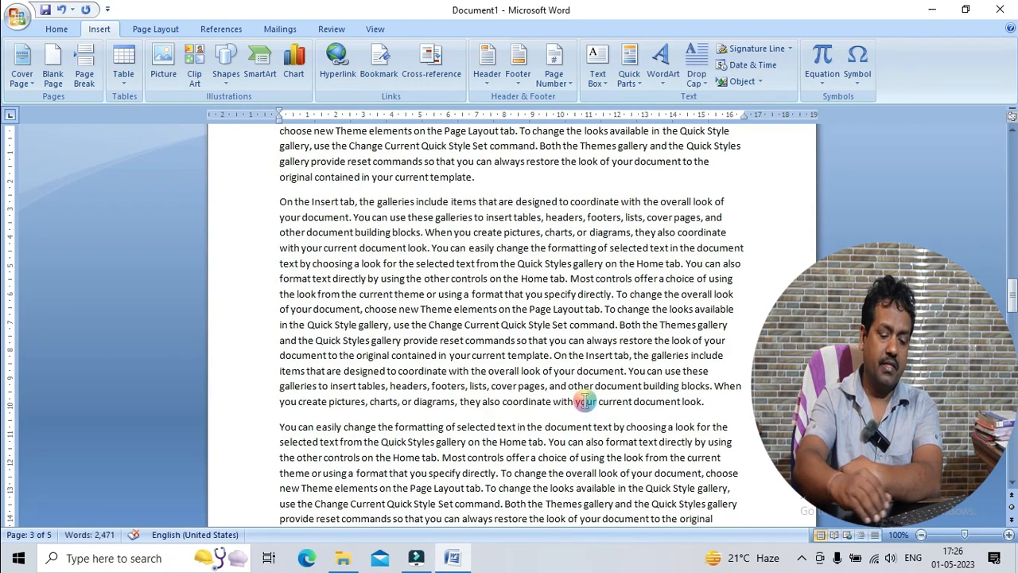
Add an empty paragraph before the paragraph beginning "On the Insert tab" on page 3 and insert a page break there
key("Return")
key("Up")
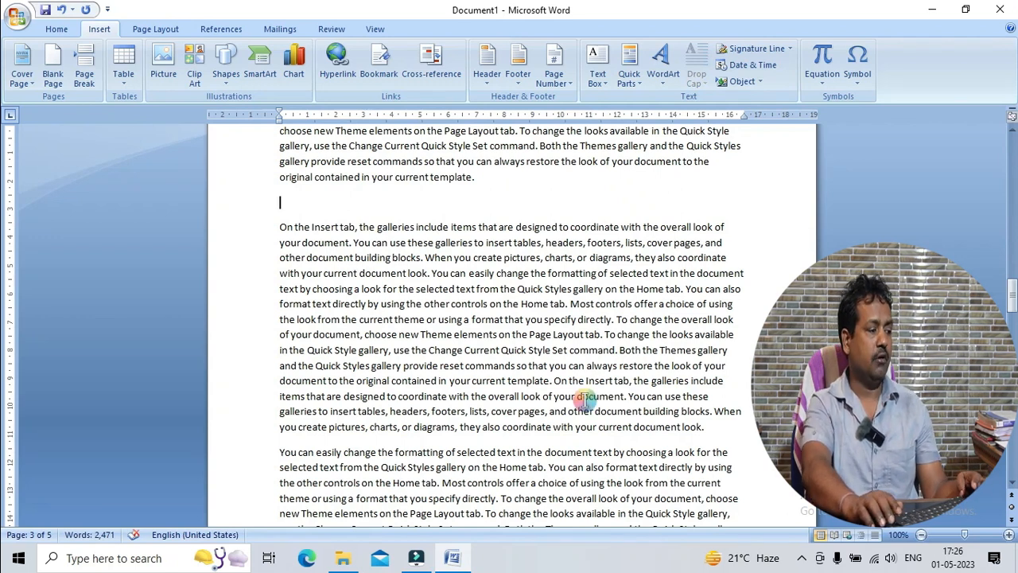
key("ctrl+Return")
Delete the page break and empty paragraph on page 3 so the "On the Insert tab" paragraph rejoins the text above
scroll(584, 400, "up", 12)
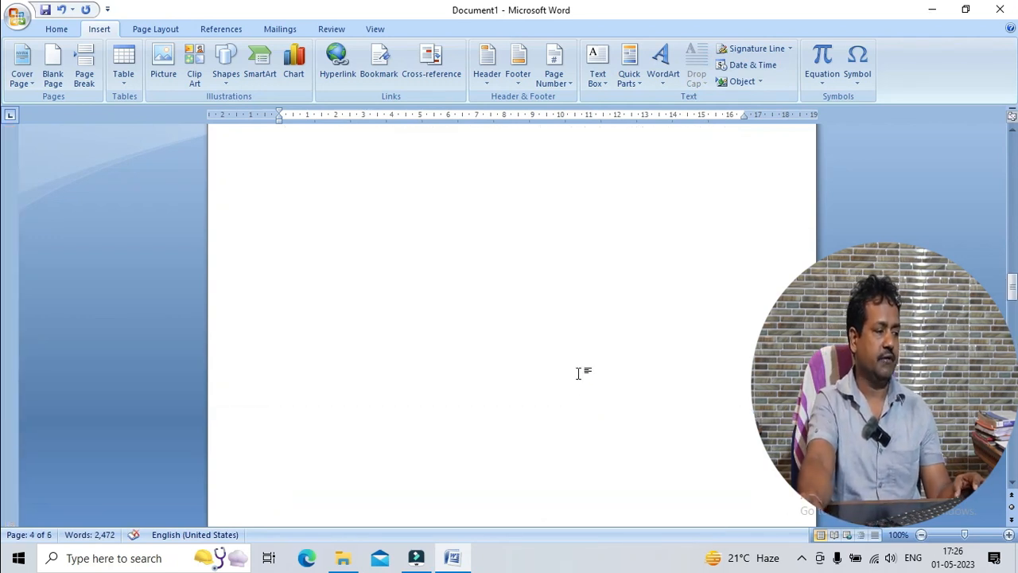
left_click(326, 318)
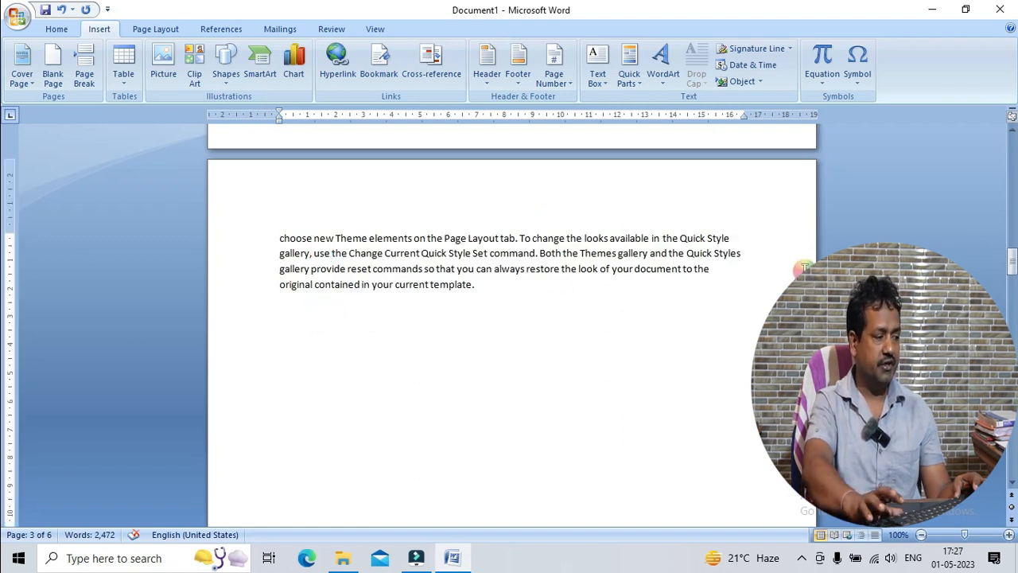
key("Delete")
key("Delete")
key("Delete")
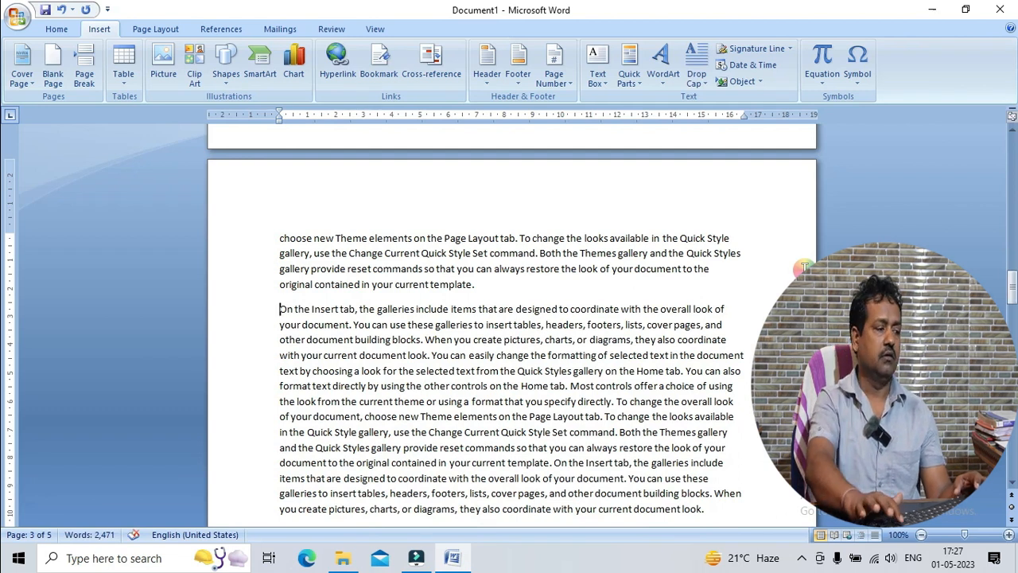
Insert a page break in a new empty paragraph on page 3, directly above the paragraph beginning "On the Insert tab"
key("Return")
key("Up")
key("ctrl+Return")
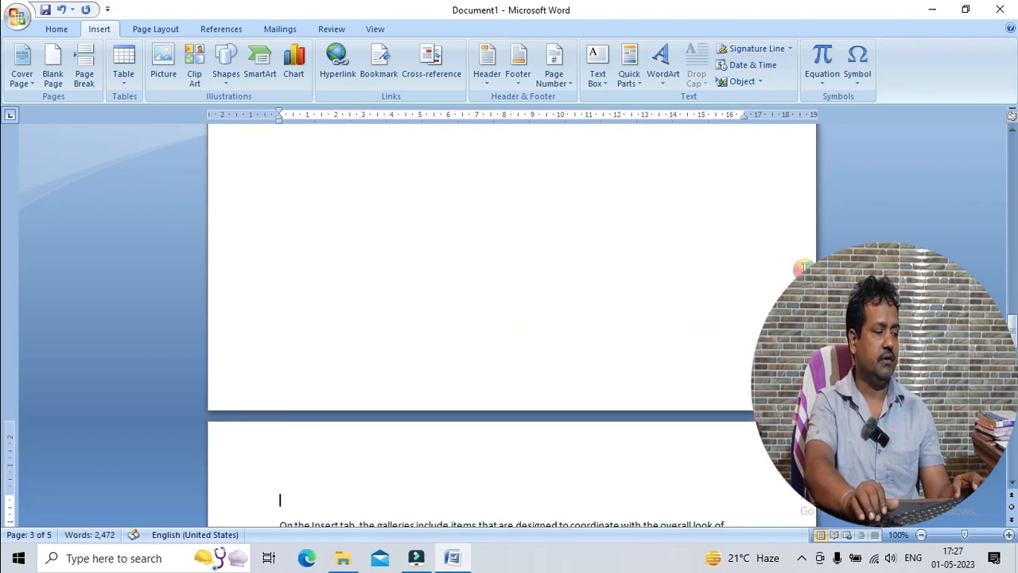
Insert a page break before the paragraph beginning "You can easily change the formatting of selected text"
key("Down")
key("Down")
key("Down")
key("Down")
key("Down")
key("Down")
key("Down")
key("Down")
key("Down")
key("Down")
key("Down")
key("Down")
key("Down")
key("Down")
key("Down")
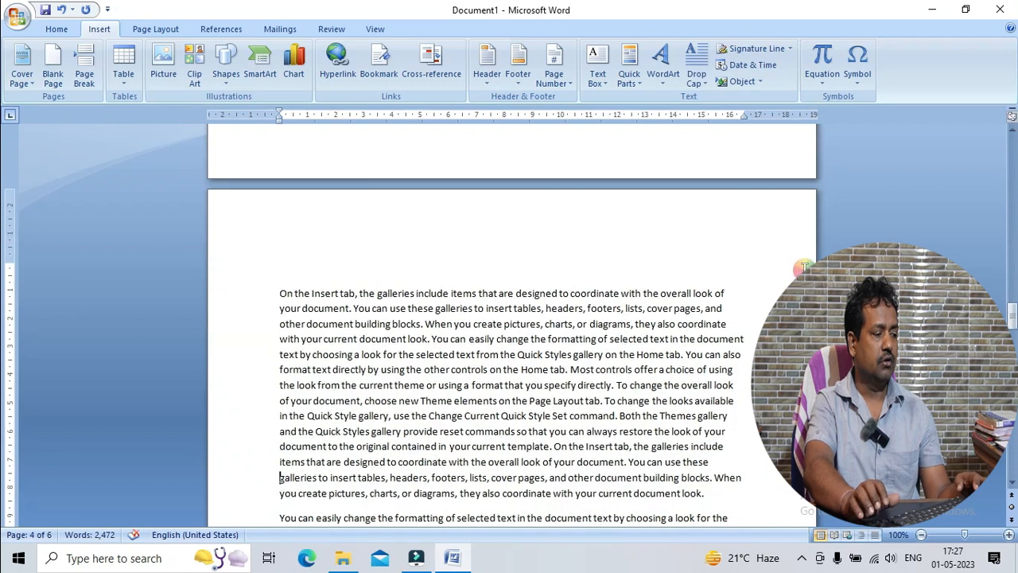
key("ctrl+Return")
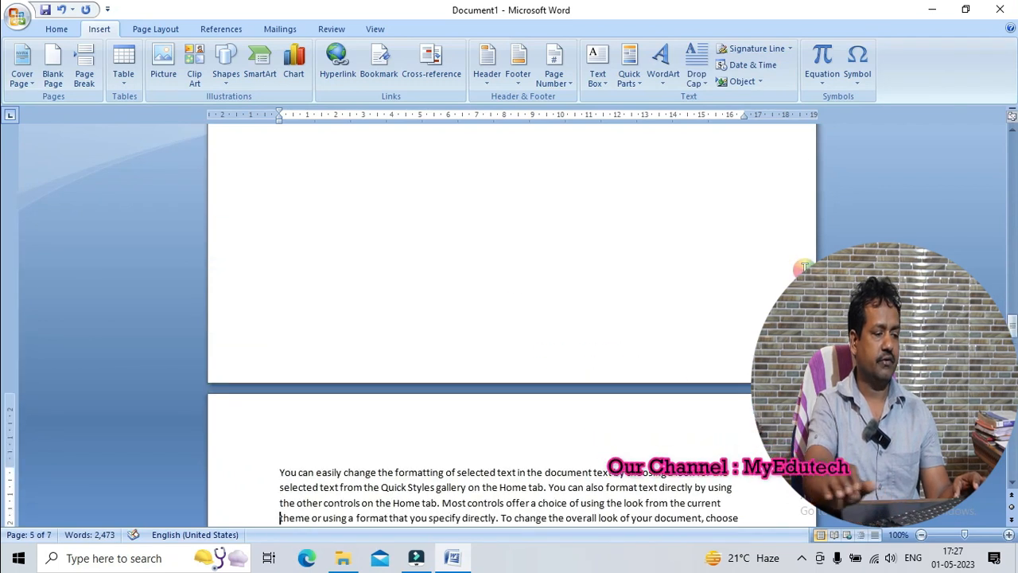
Remove the page break and empty paragraph on page 4, directly above the paragraph beginning "You can easily change the formatting"
scroll(704, 306, "down", 7)
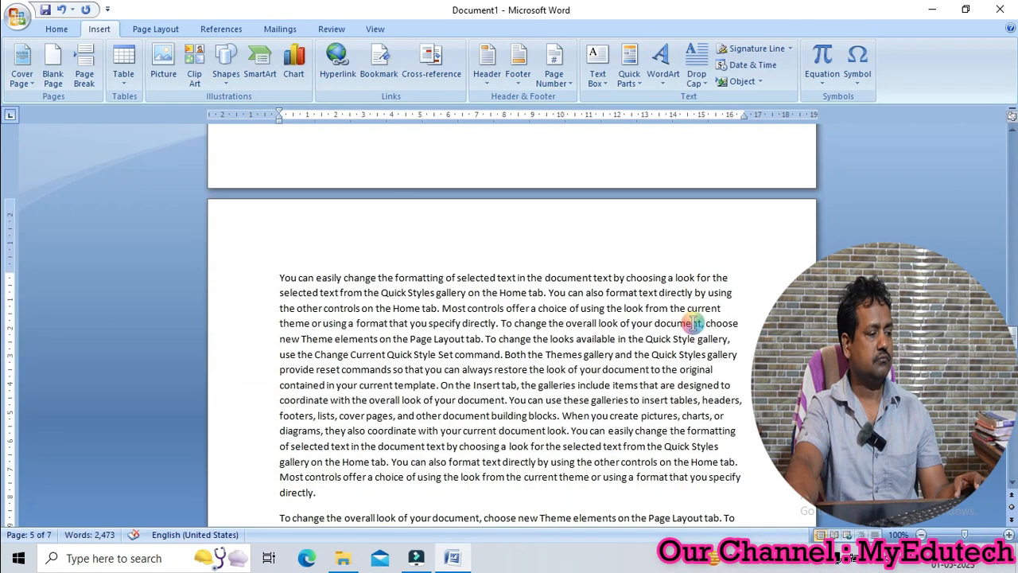
scroll(694, 322, "down", 15)
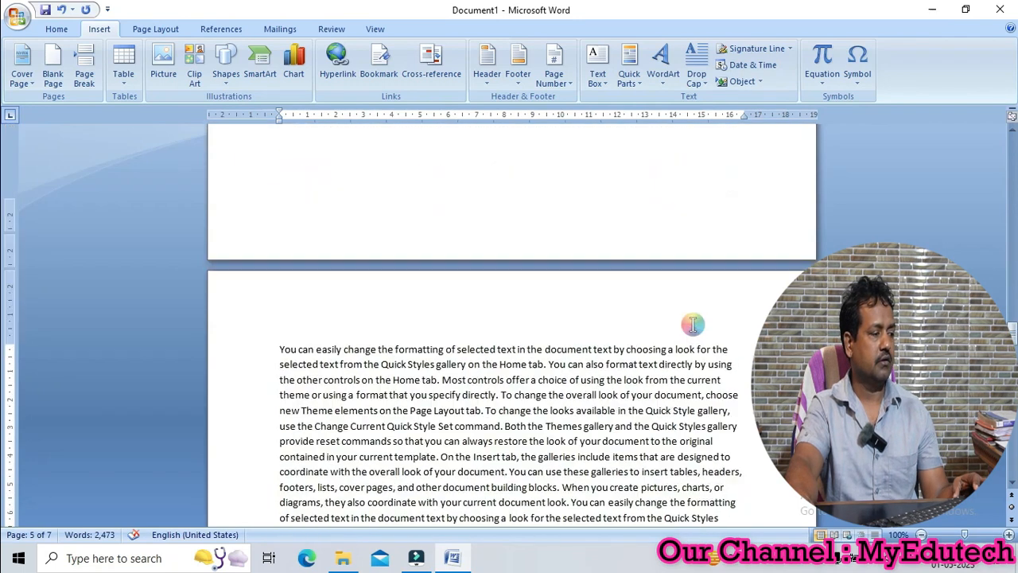
left_click(345, 351)
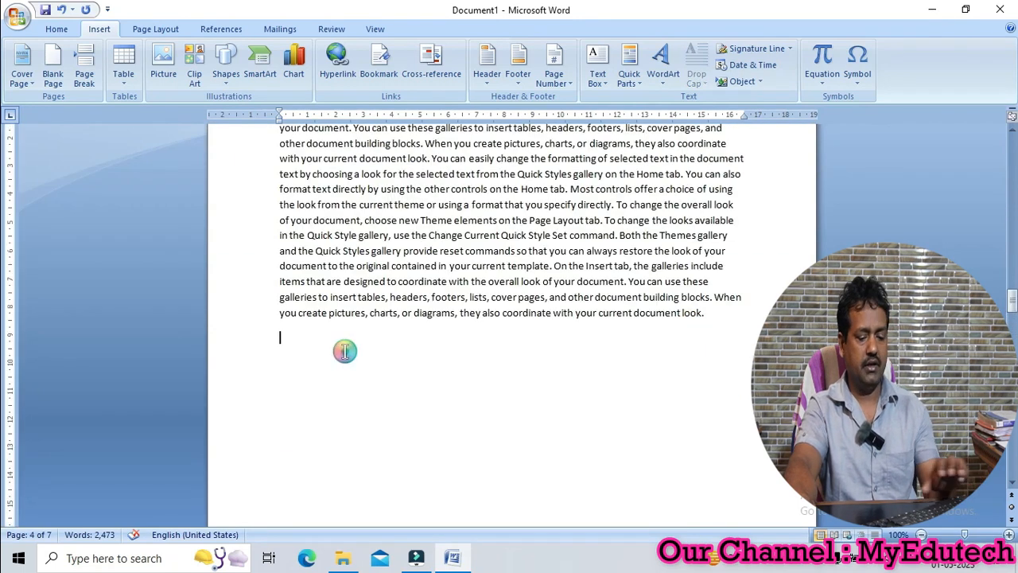
key("Delete")
key("Delete")
Remove the page break and empty paragraph on page 3, directly above the paragraph beginning "On the Insert tab"
scroll(347, 349, "up", 11)
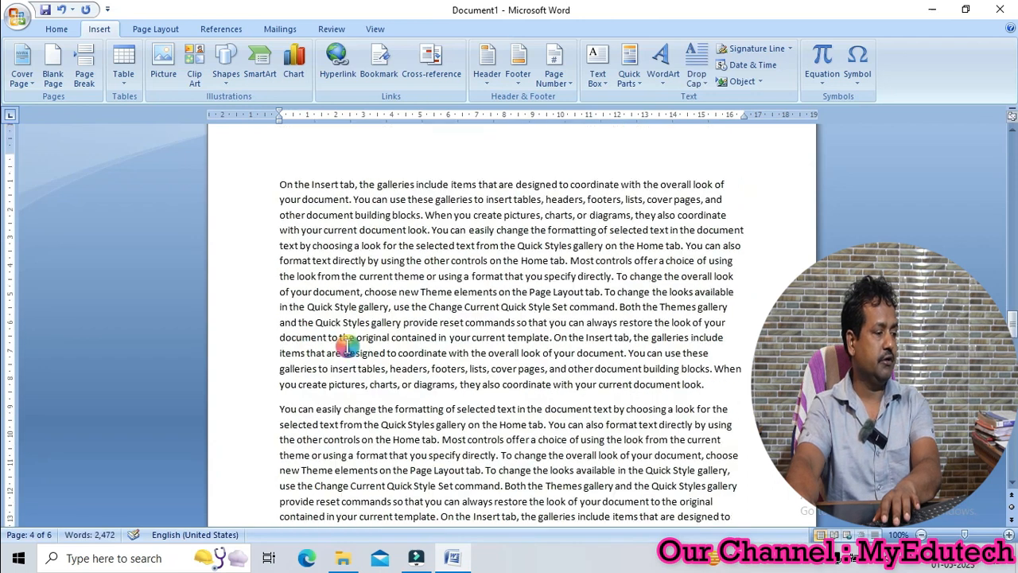
scroll(347, 346, "up", 3)
left_click(345, 307)
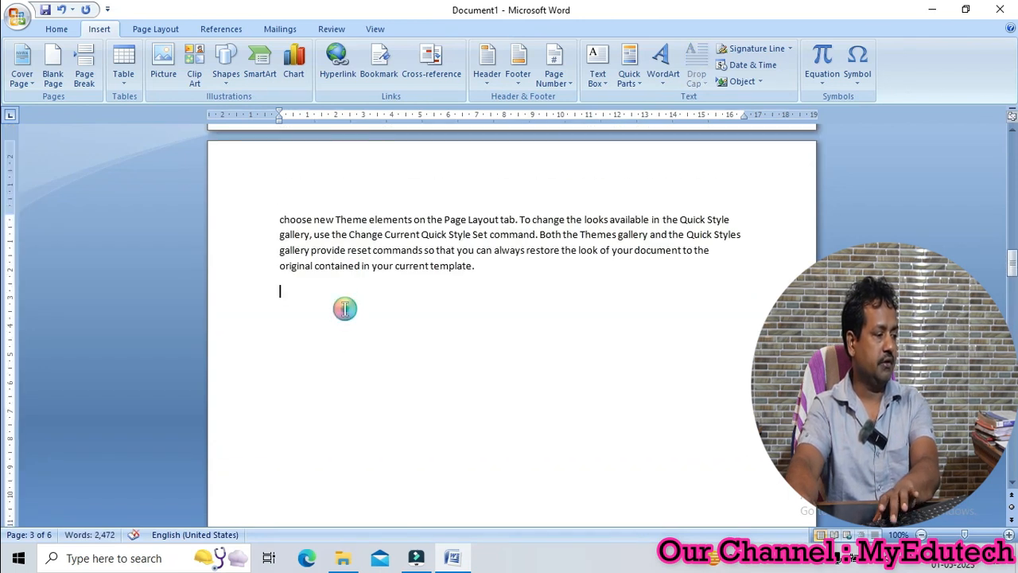
key("Delete")
key("Delete")
key("Delete")
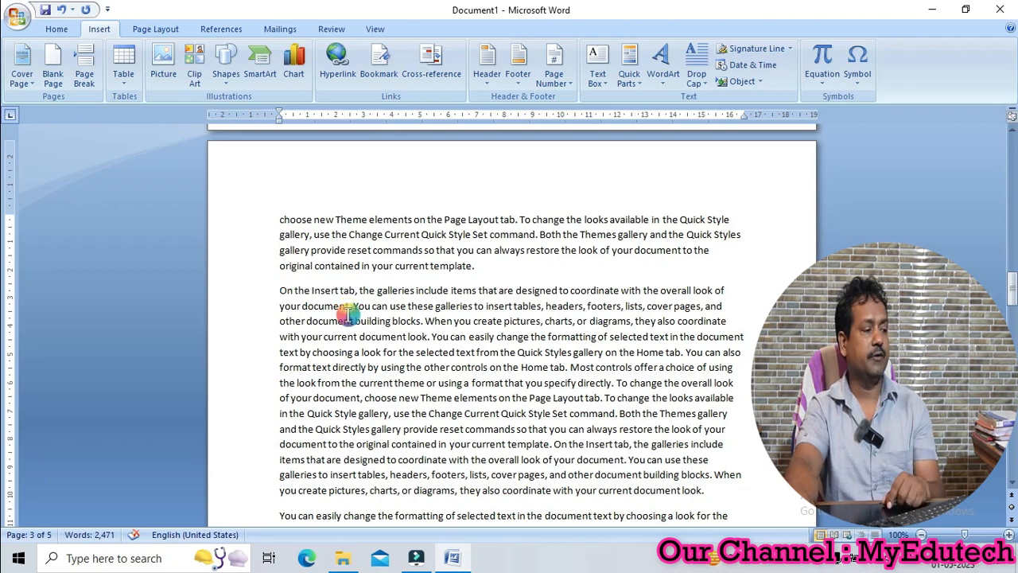
Review how the paragraphs flow across pages 3 and 4 where the page breaks were removed
scroll(348, 310, "down", 15)
scroll(347, 316, "down", 5)
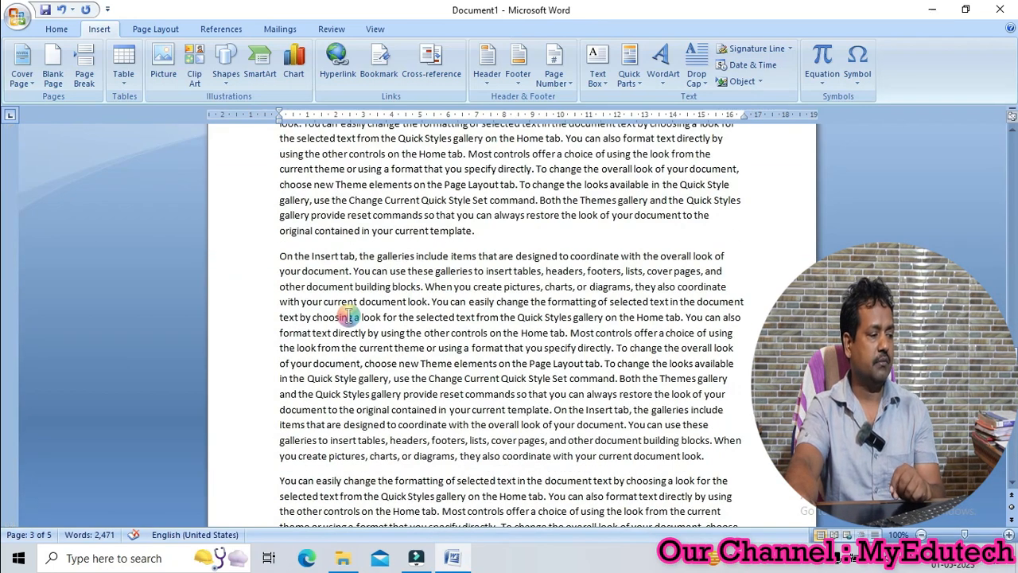
scroll(414, 274, "up", 4)
scroll(414, 279, "down", 6)
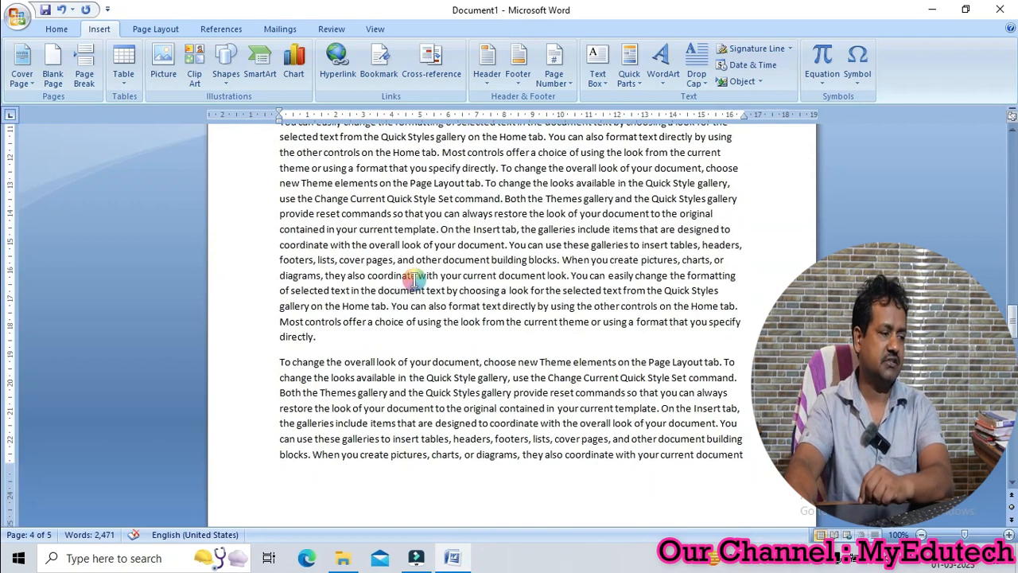
scroll(414, 279, "up", 6)
scroll(413, 279, "down", 5)
scroll(414, 283, "up", 10)
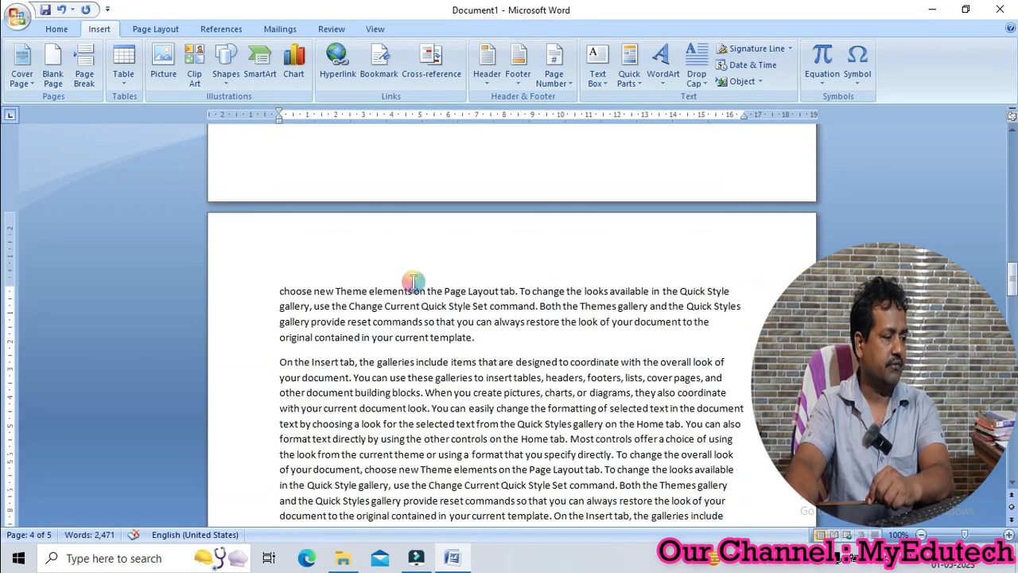
scroll(413, 287, "down", 3)
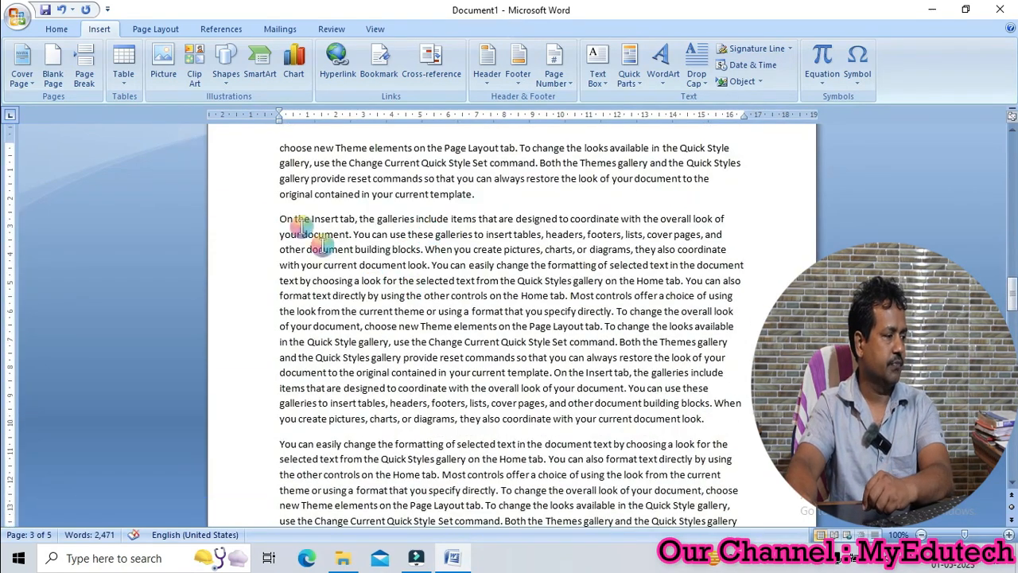